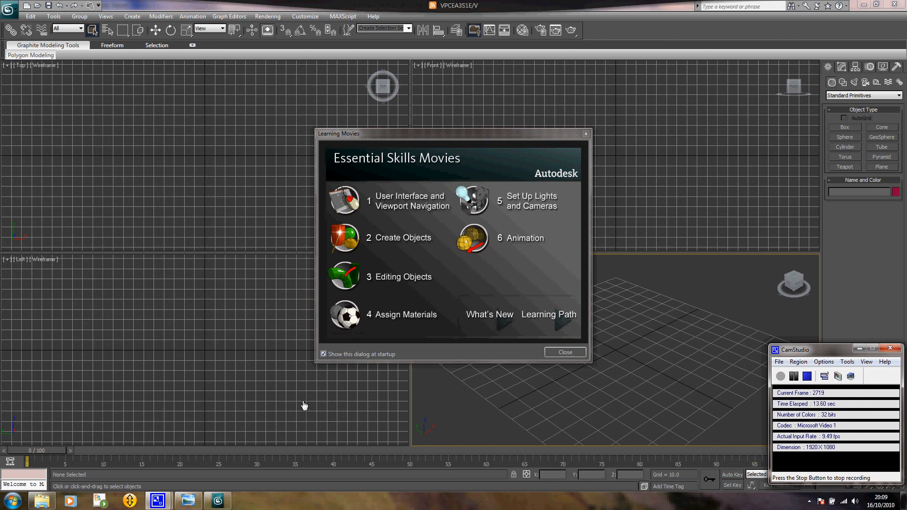
# Step: Review the assembled and disassembled SA80 rifle reference photos in Windows Photo Viewer
pyautogui.moveTo(187, 507)
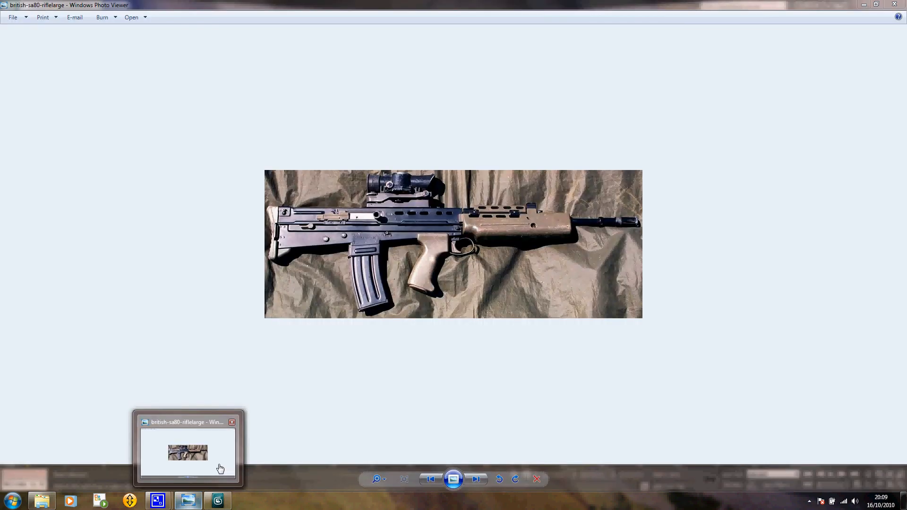
pyautogui.click(218, 469)
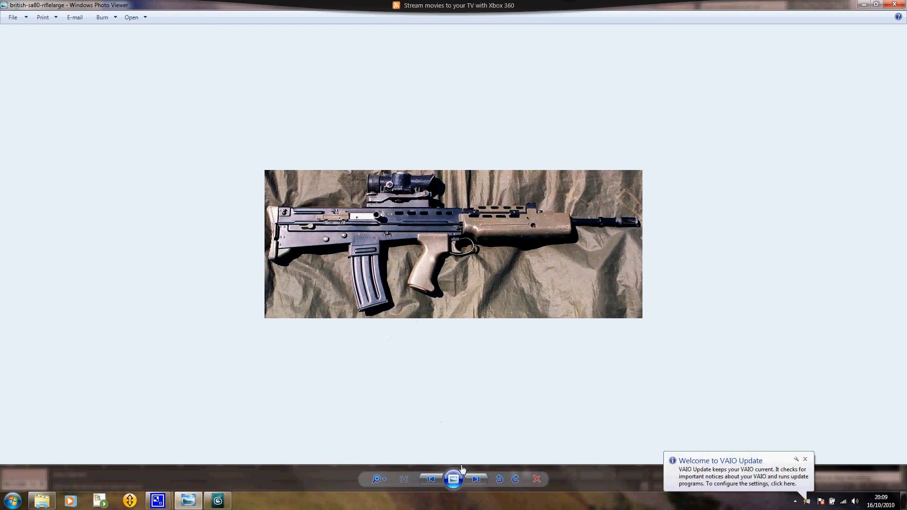
pyautogui.click(475, 479)
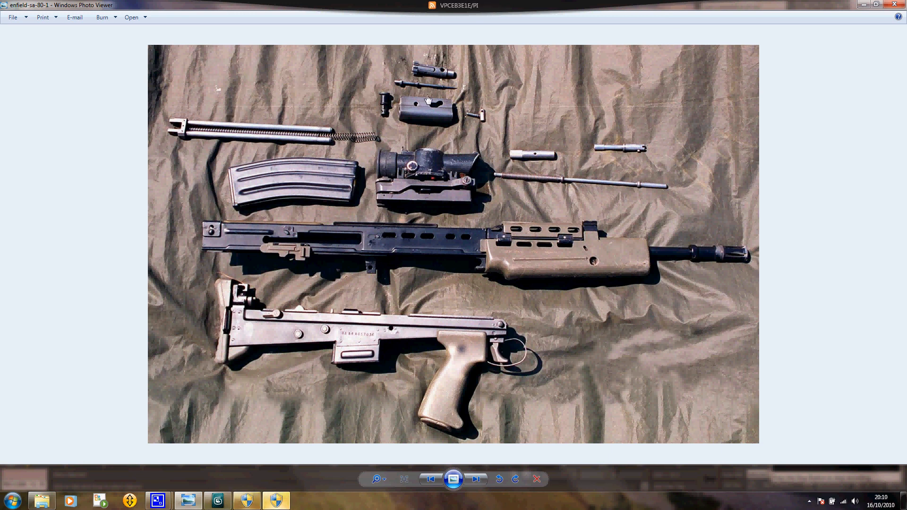
pyautogui.click(430, 479)
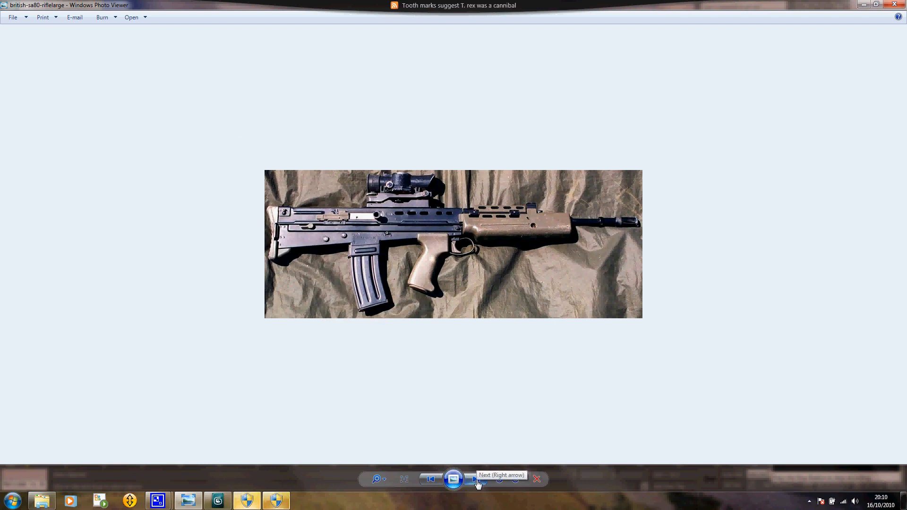
# Step: Switch to 3ds Max and close the Learning Movies window
pyautogui.click(219, 500)
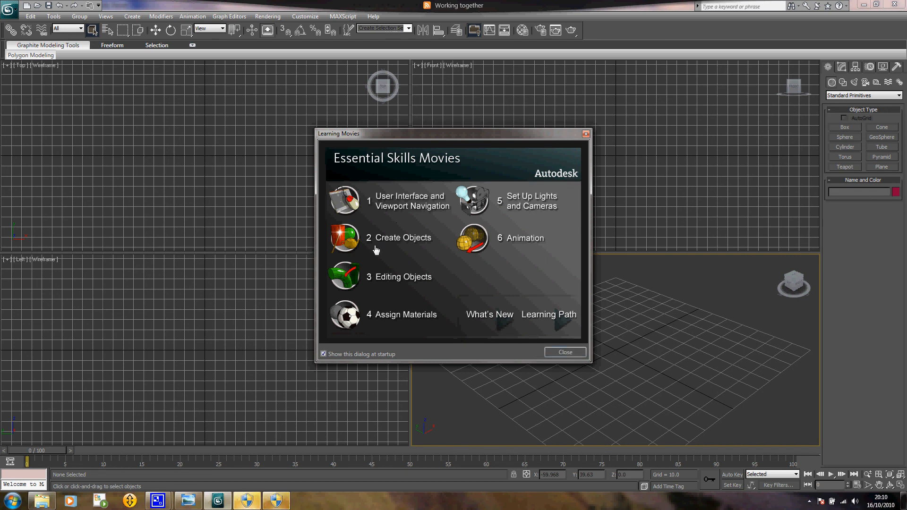
pyautogui.click(573, 356)
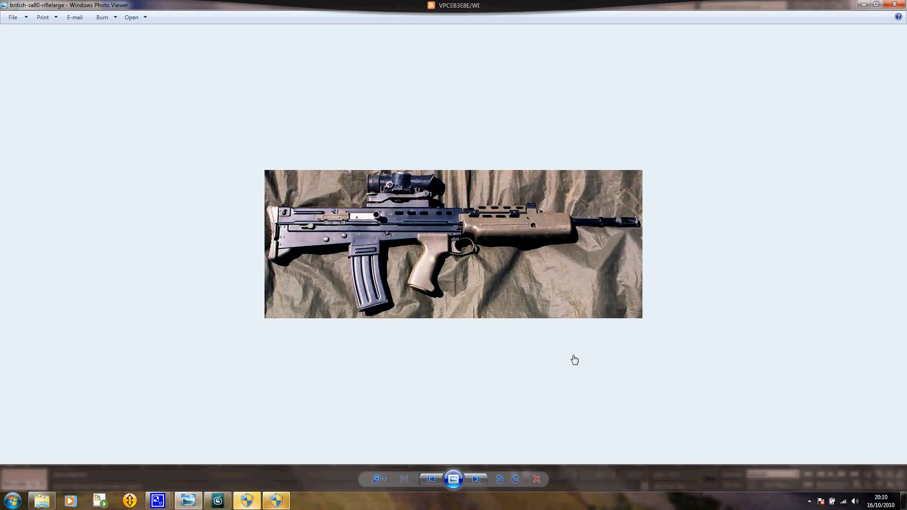
pyautogui.click(226, 502)
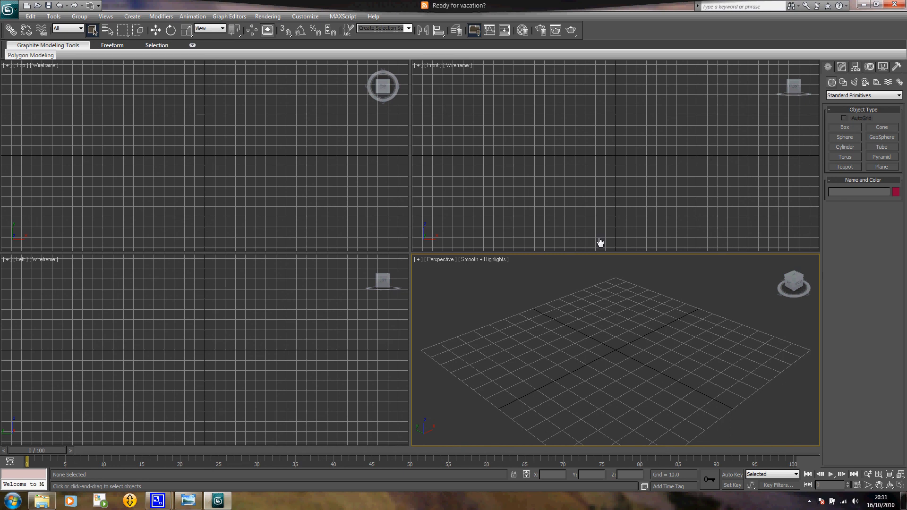
# Step: Create a box about 43.7 long, 42.5 wide and 36.6 high on the Perspective grid
pyautogui.click(845, 127)
pyautogui.moveTo(574, 371)
pyautogui.mouseDown()
pyautogui.moveTo(658, 324)
pyautogui.moveTo(701, 370)
pyautogui.mouseUp()
pyautogui.click(698, 295)
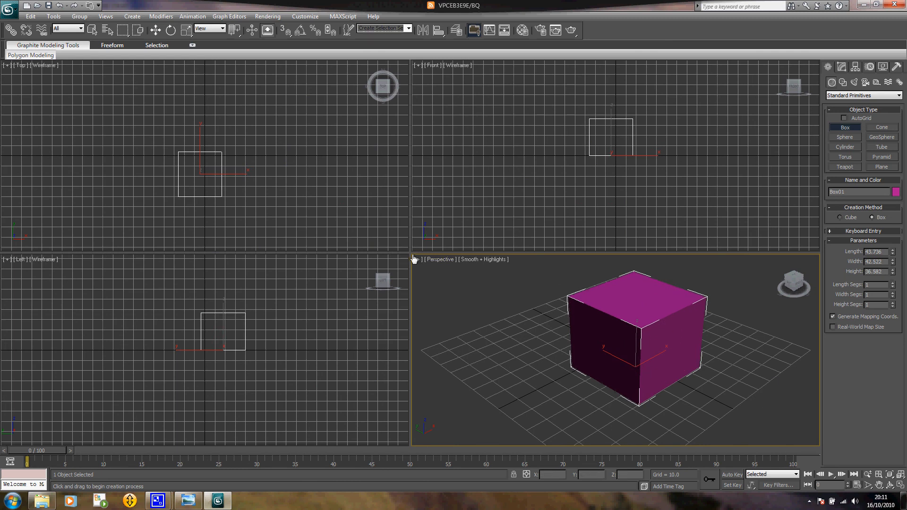
# Step: Enlarge the Perspective viewport so it takes up most of the four-view layout
pyautogui.moveTo(412, 257); pyautogui.dragTo(56, 100)
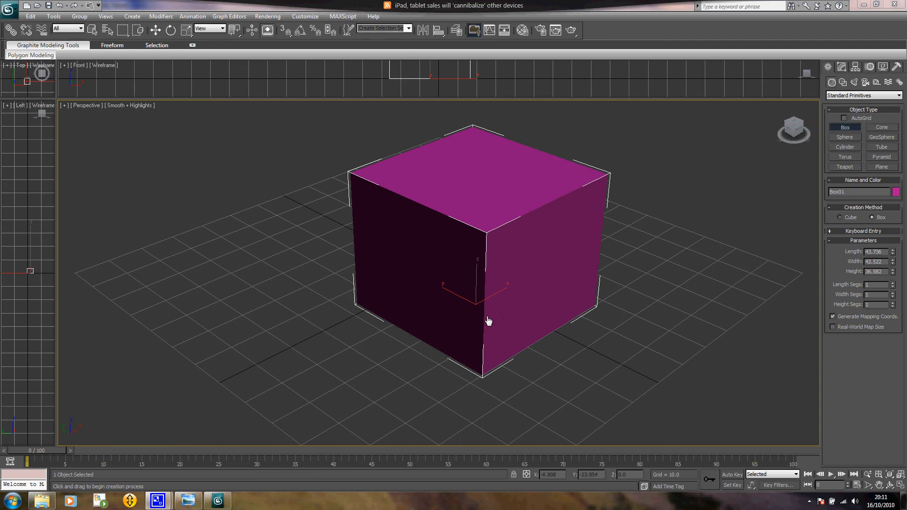
pyautogui.keyDown('alt'); pyautogui.moveTo(489, 321); pyautogui.dragTo(325, 329, button='middle'); pyautogui.keyUp('alt')
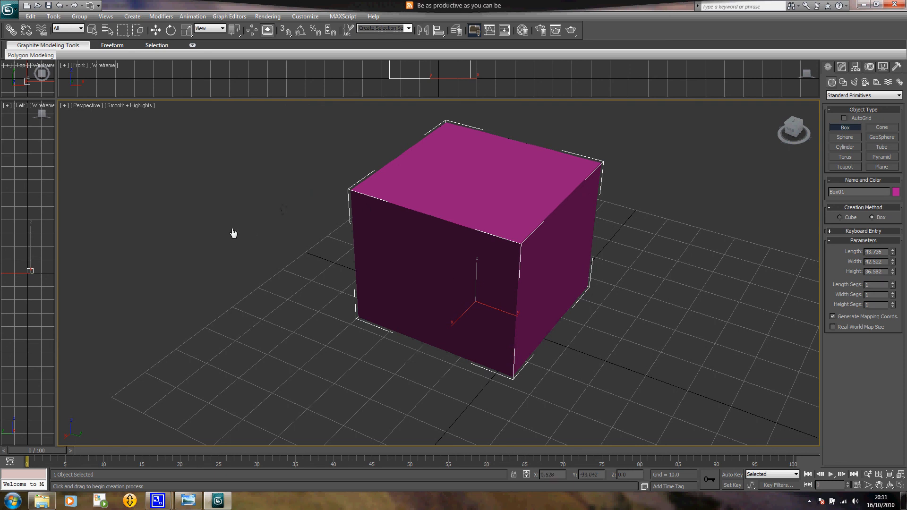
# Step: Move the box along its axis planes to about X 7, Y -19, Z 2.5
pyautogui.click(155, 30)
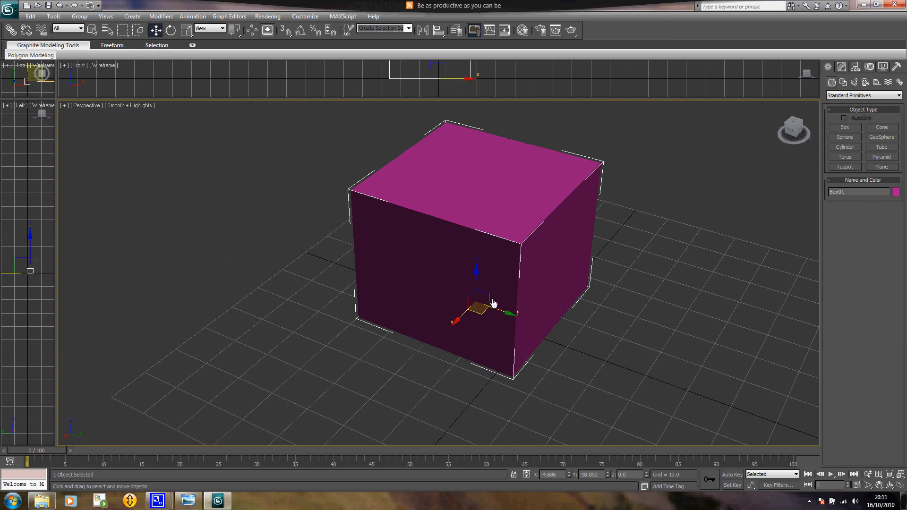
pyautogui.moveTo(478, 339)
pyautogui.keyDown('alt'); pyautogui.mouseDown(button='middle')
pyautogui.moveTo(441, 345)
pyautogui.moveTo(399, 328)
pyautogui.moveTo(502, 340)
pyautogui.moveTo(505, 350)
pyautogui.moveTo(457, 352)
pyautogui.moveTo(492, 338)
pyautogui.moveTo(475, 345)
pyautogui.mouseUp(button='middle'); pyautogui.keyUp('alt')
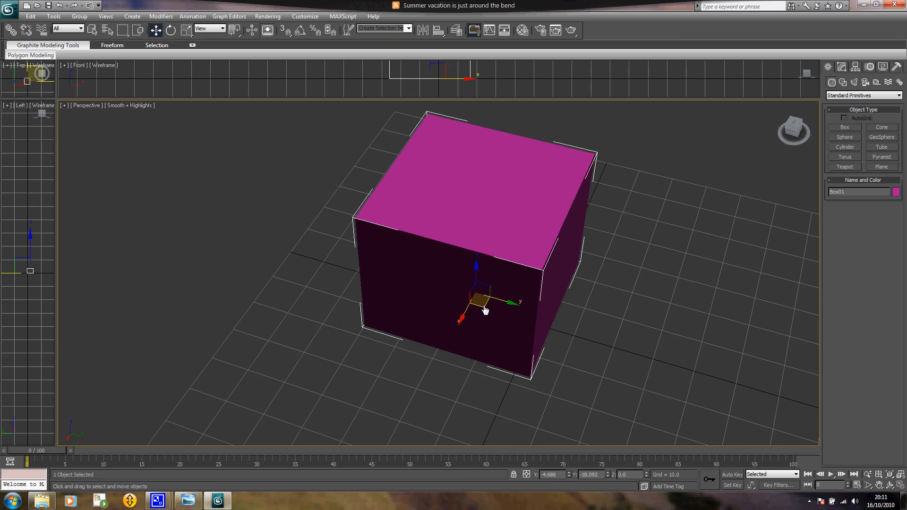
pyautogui.moveTo(485, 310); pyautogui.dragTo(442, 351)
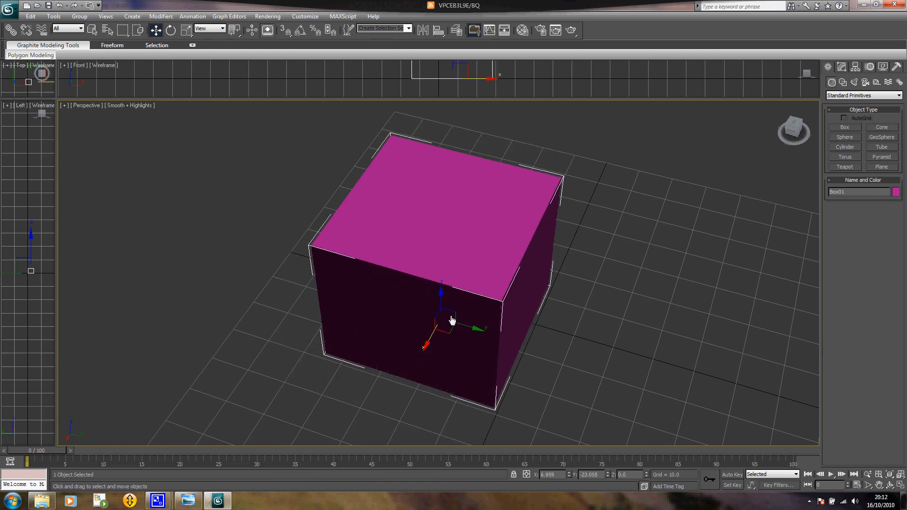
pyautogui.moveTo(448, 300); pyautogui.dragTo(490, 314)
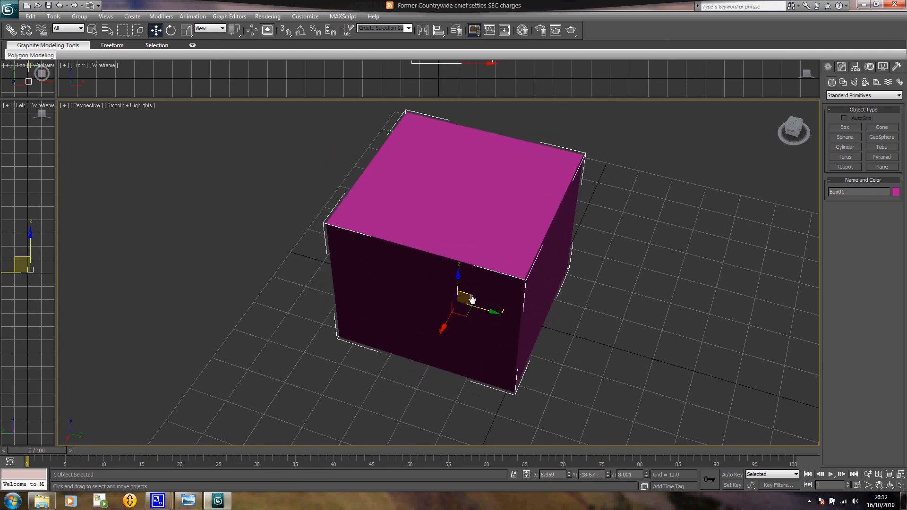
pyautogui.moveTo(472, 299)
pyautogui.mouseDown()
pyautogui.moveTo(562, 265)
pyautogui.moveTo(579, 288)
pyautogui.moveTo(510, 298)
pyautogui.moveTo(475, 315)
pyautogui.mouseUp()
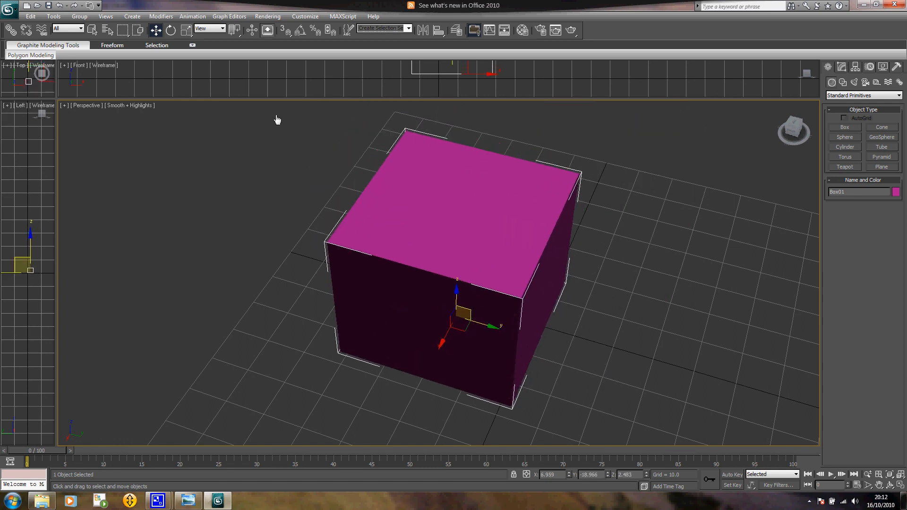
# Step: Rotate the box so it tilts, and scale it to about 109% on X and 144% on Z
pyautogui.press('e')
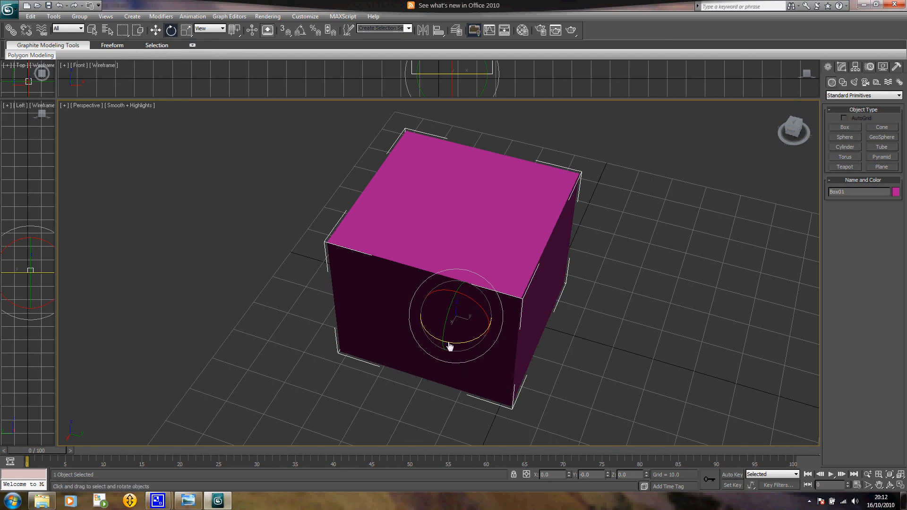
pyautogui.moveTo(468, 347); pyautogui.dragTo(491, 320)
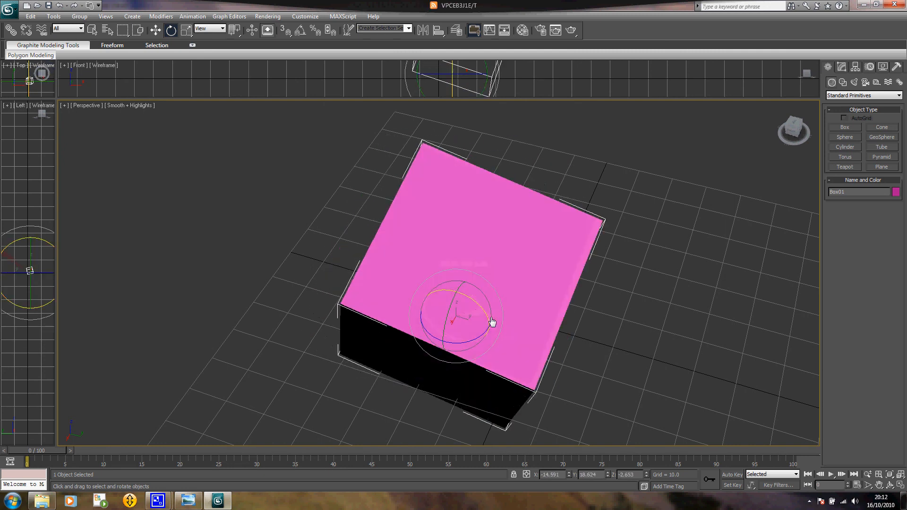
pyautogui.click(185, 34)
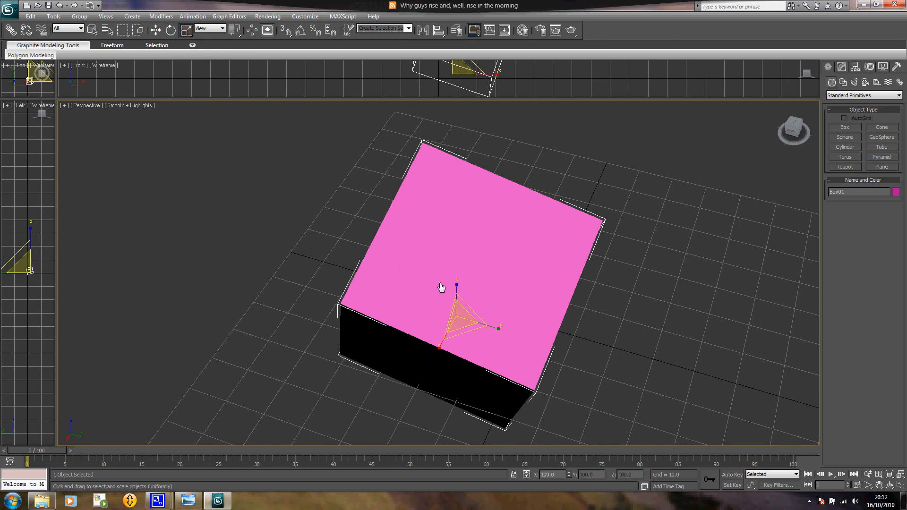
pyautogui.moveTo(457, 289)
pyautogui.mouseDown()
pyautogui.moveTo(460, 260)
pyautogui.moveTo(462, 294)
pyautogui.mouseUp()
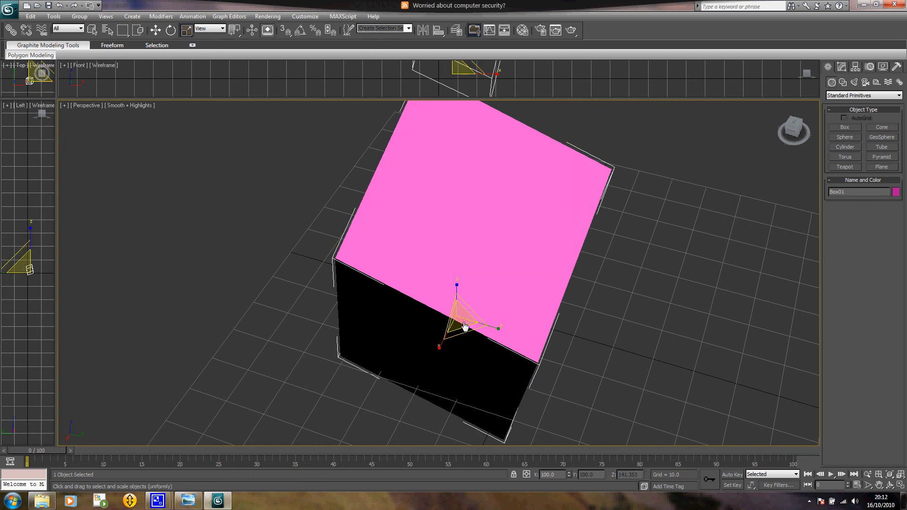
pyautogui.moveTo(463, 327); pyautogui.dragTo(440, 350)
# Step: Delete the tilted box from the scene
pyautogui.moveTo(414, 265); pyautogui.dragTo(394, 255, button='middle')
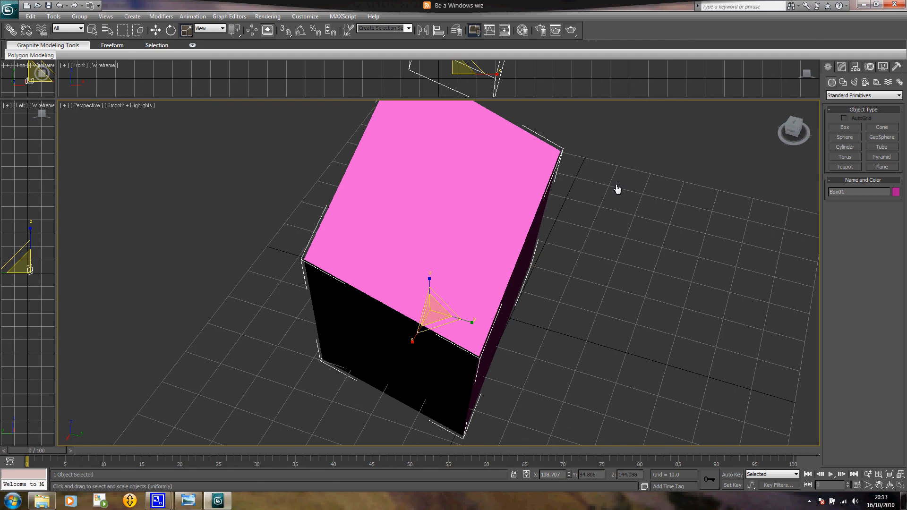
pyautogui.keyDown('alt'); pyautogui.moveTo(462, 294); pyautogui.dragTo(395, 289, button='middle'); pyautogui.keyUp('alt')
pyautogui.scroll(-5, 466, 283)
pyautogui.scroll(5, 458, 285)
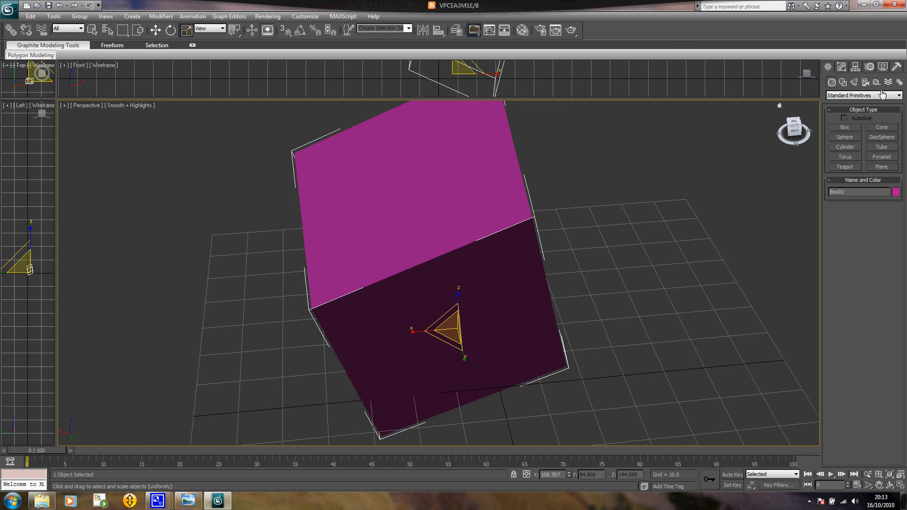
pyautogui.scroll(-6, 467, 282)
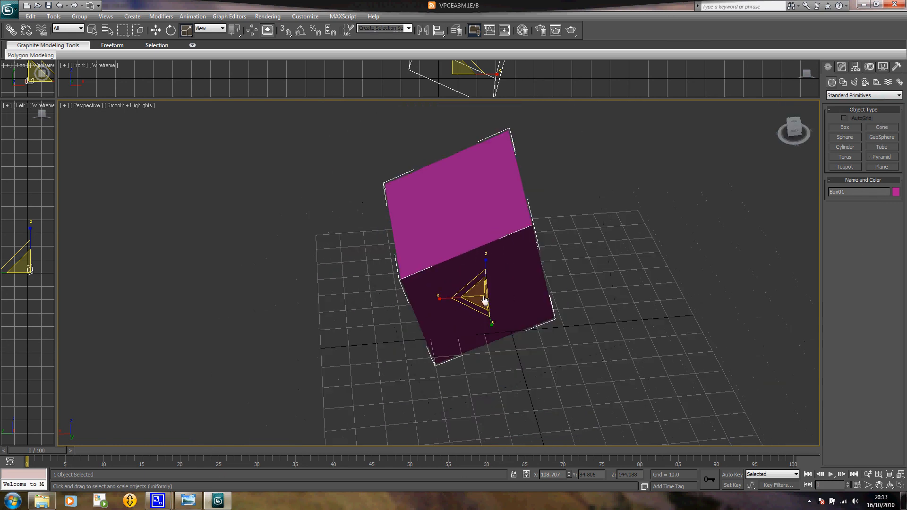
pyautogui.scroll(5, 497, 278)
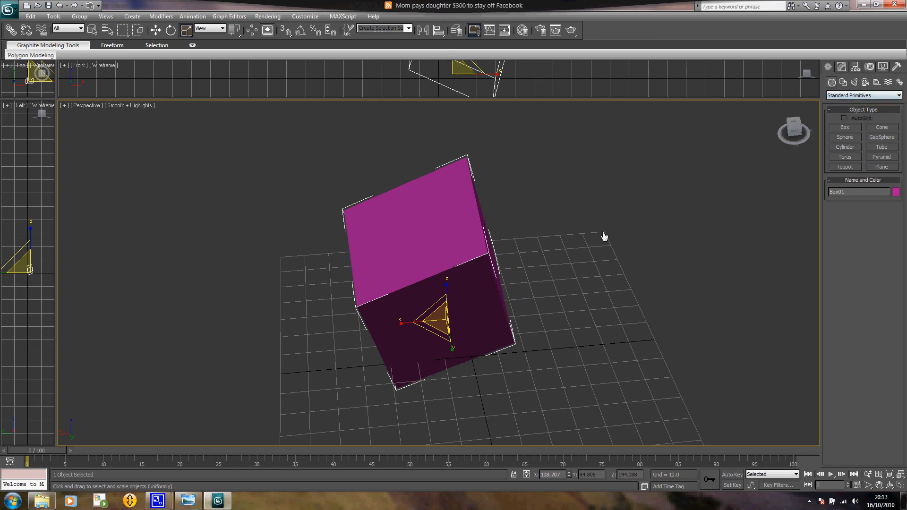
pyautogui.press('Delete')
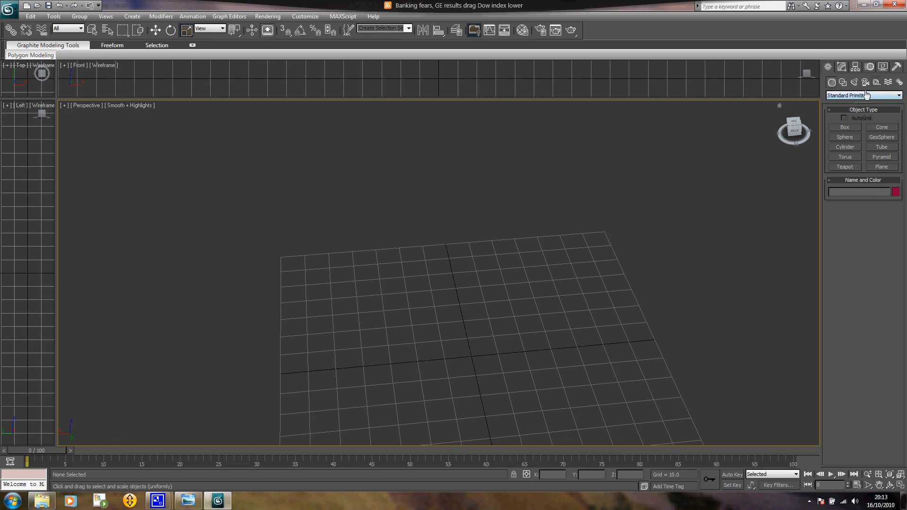
# Step: Draw a rectangle spline about 71.5 long and 54.5 wide near the centre of the Perspective grid
pyautogui.scroll(-5, 474, 192)
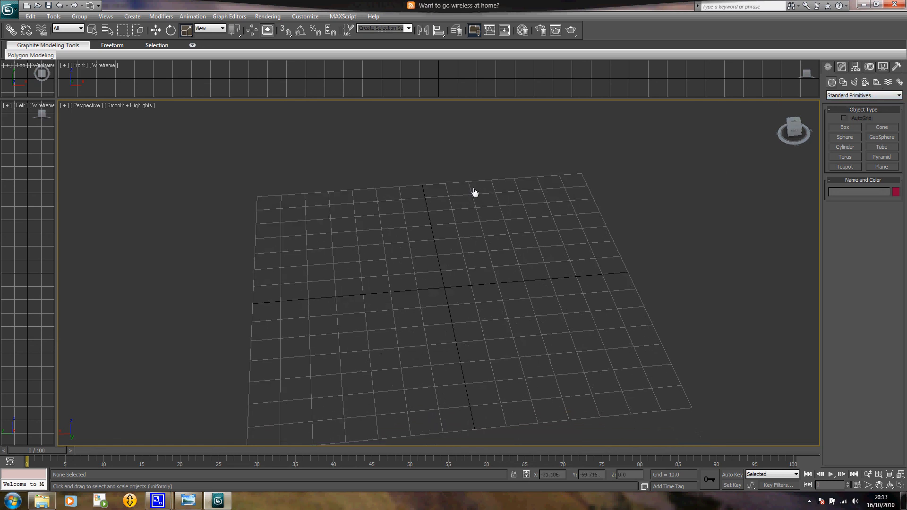
pyautogui.scroll(2, 477, 258)
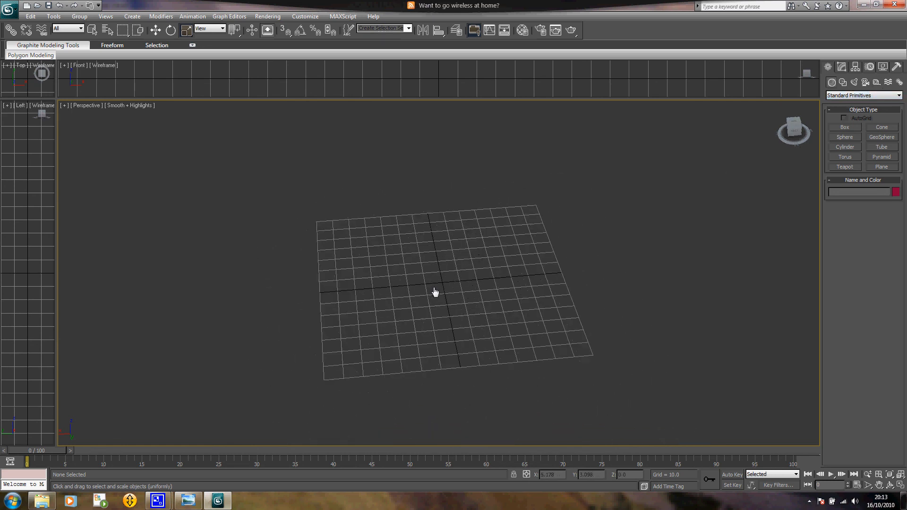
pyautogui.scroll(3, 437, 292)
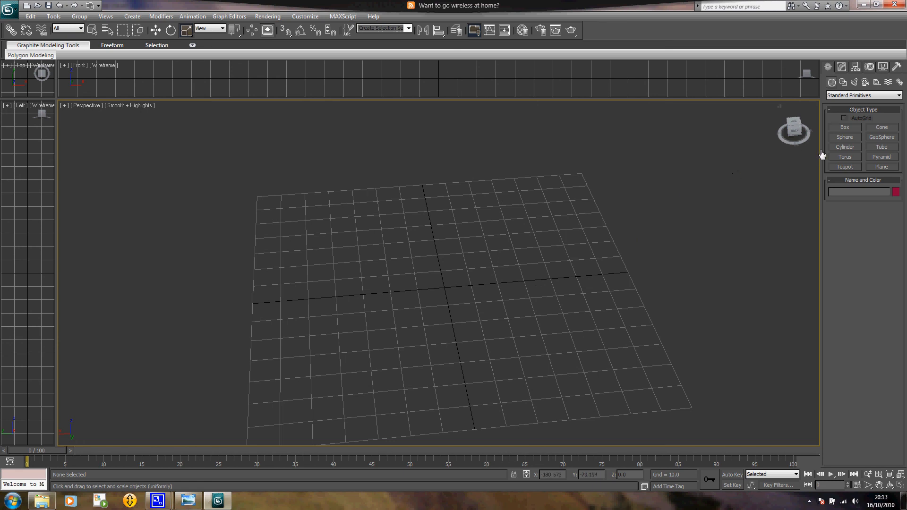
pyautogui.click(842, 82)
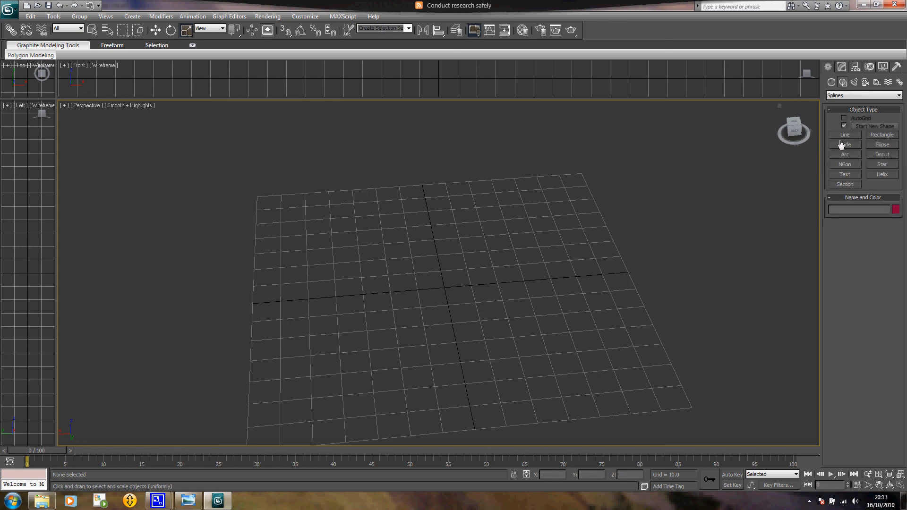
pyautogui.click(875, 136)
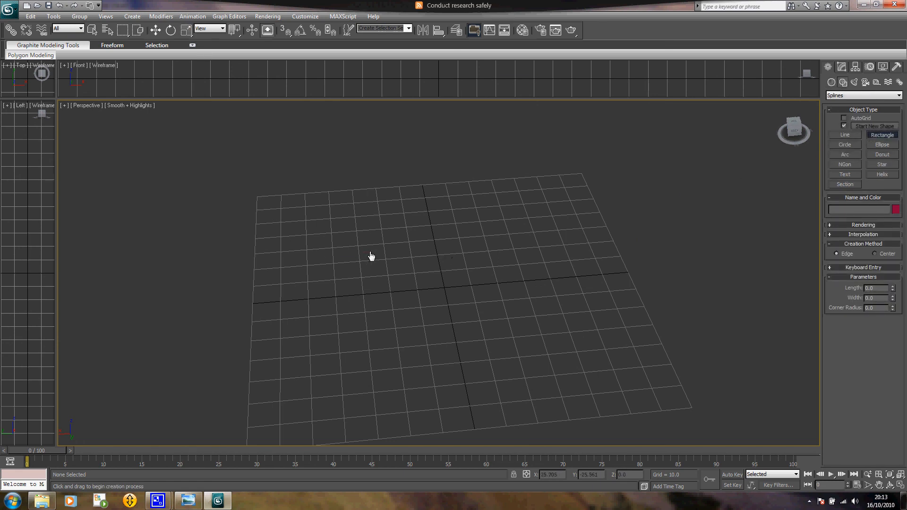
pyautogui.moveTo(370, 251); pyautogui.dragTo(549, 372)
pyautogui.moveTo(454, 314); pyautogui.dragTo(380, 307, button='middle')
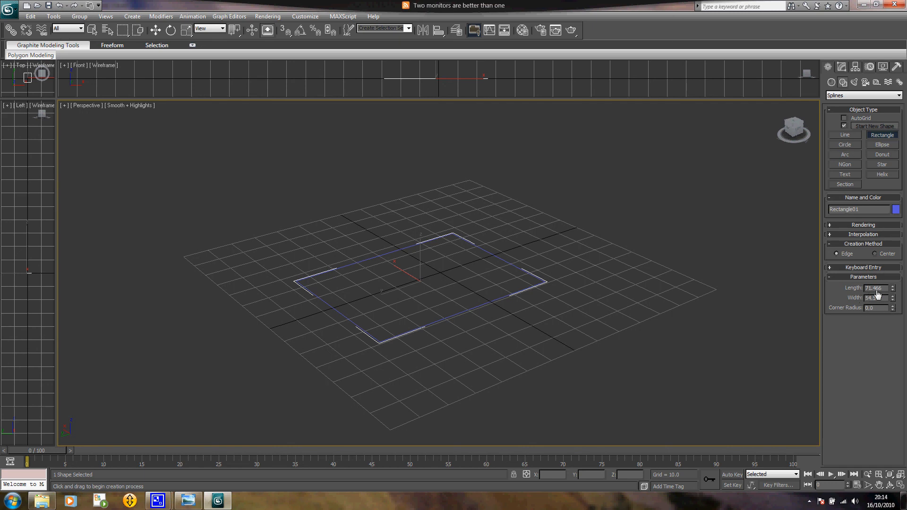
pyautogui.moveTo(546, 268); pyautogui.dragTo(537, 286, button='middle')
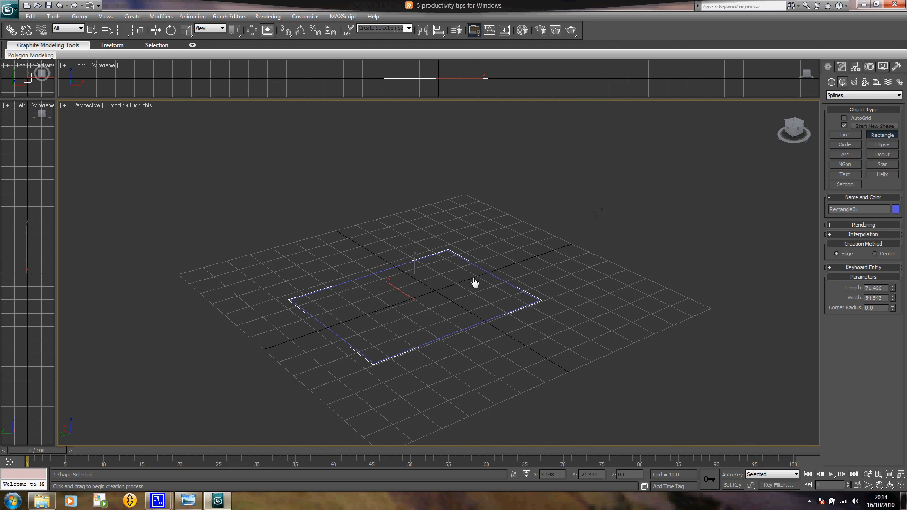
pyautogui.moveTo(462, 303); pyautogui.dragTo(475, 276, button='middle')
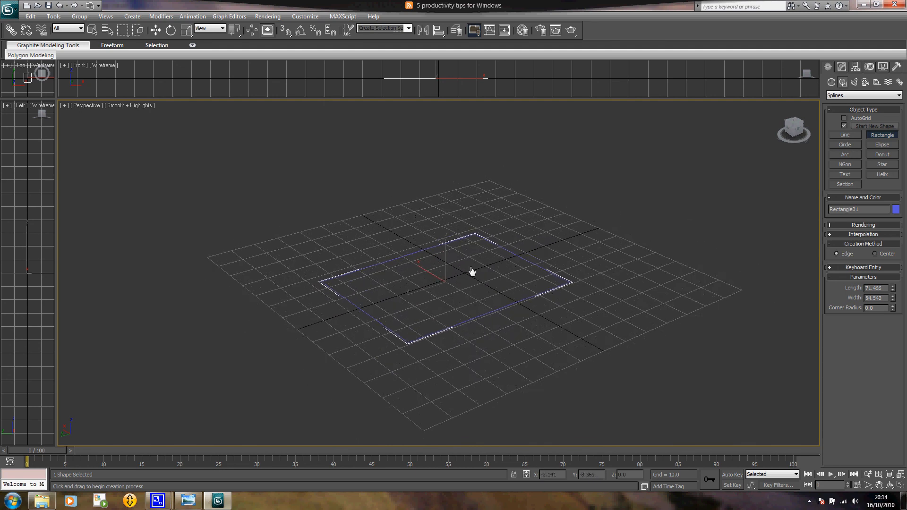
# Step: Add an Extrude modifier to the rectangle with an amount of 70.5
pyautogui.click(842, 66)
pyautogui.press('r')
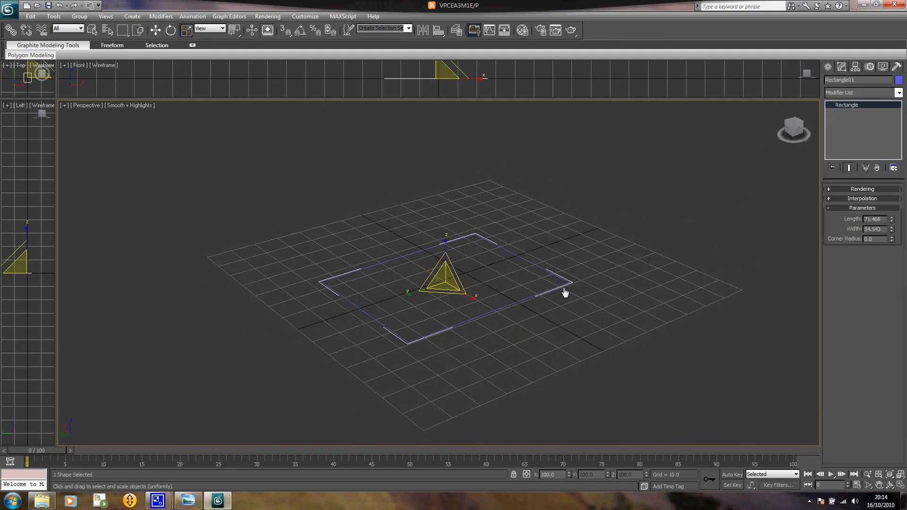
pyautogui.click(900, 93)
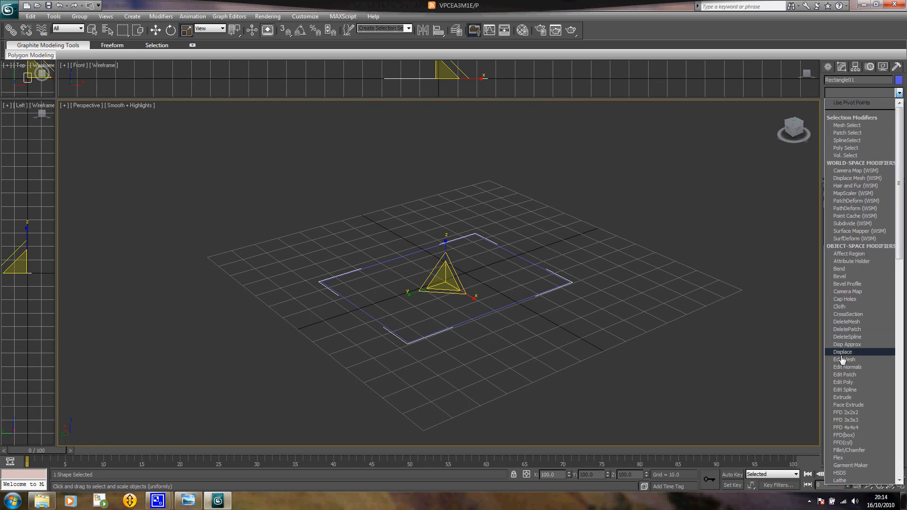
pyautogui.click(843, 397)
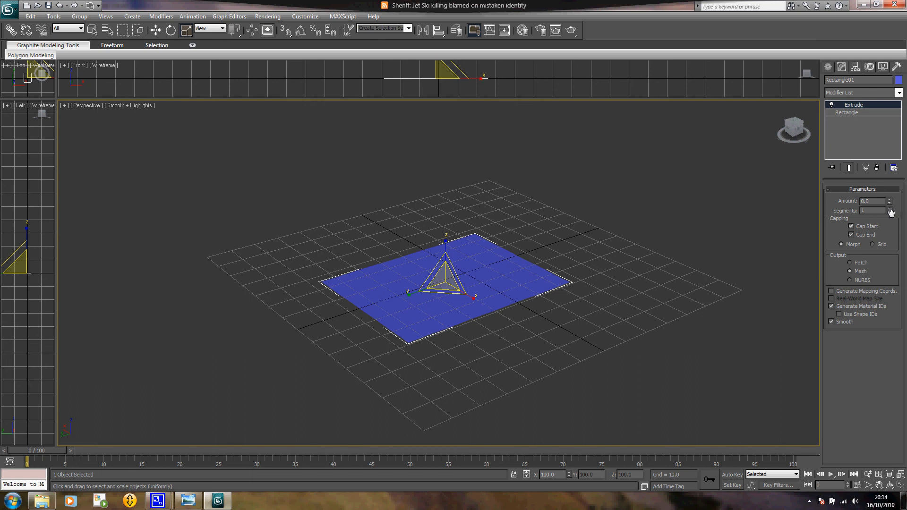
pyautogui.moveTo(891, 203); pyautogui.dragTo(883, 138)
pyautogui.moveTo(443, 342); pyautogui.dragTo(534, 384, button='middle')
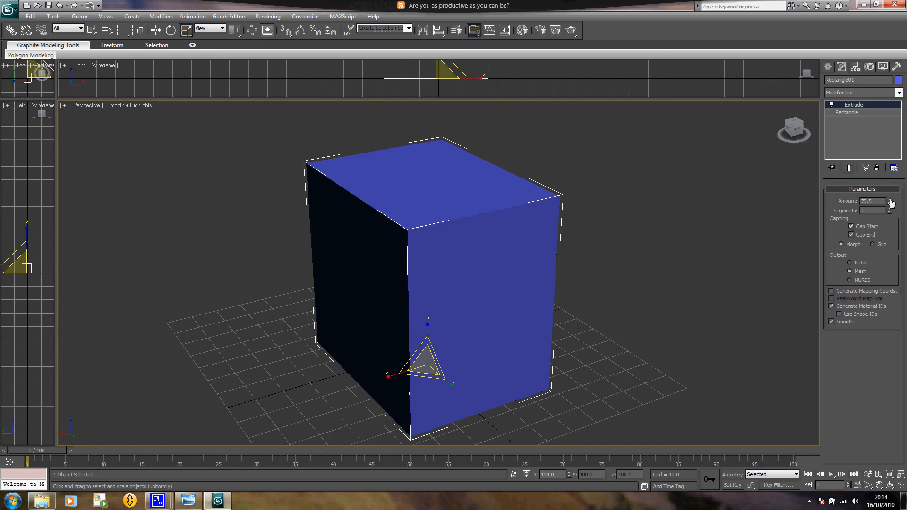
# Step: Increase the extrusion amount to 211 so the block becomes a tall column
pyautogui.moveTo(890, 202); pyautogui.dragTo(886, 70)
pyautogui.moveTo(507, 264); pyautogui.dragTo(461, 290, button='middle')
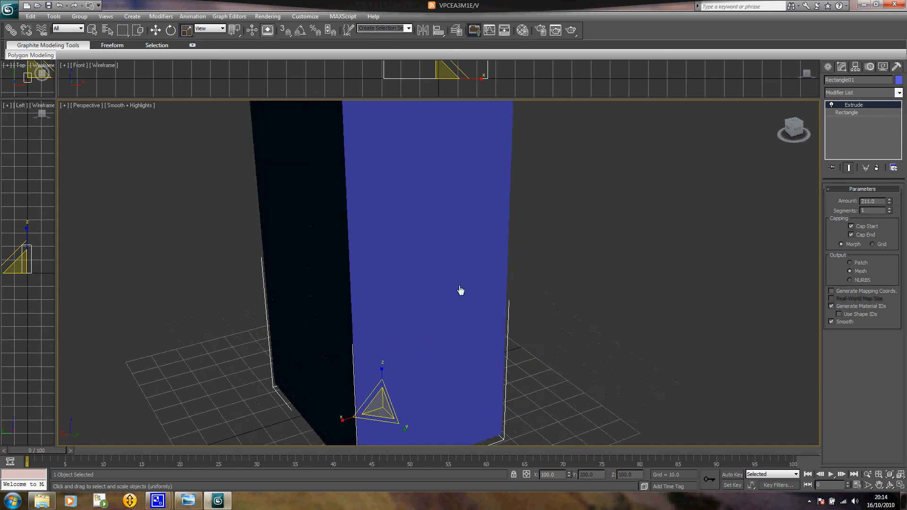
pyautogui.scroll(-5, 457, 306)
pyautogui.scroll(3, 429, 256)
pyautogui.moveTo(429, 258); pyautogui.dragTo(458, 307, button='middle')
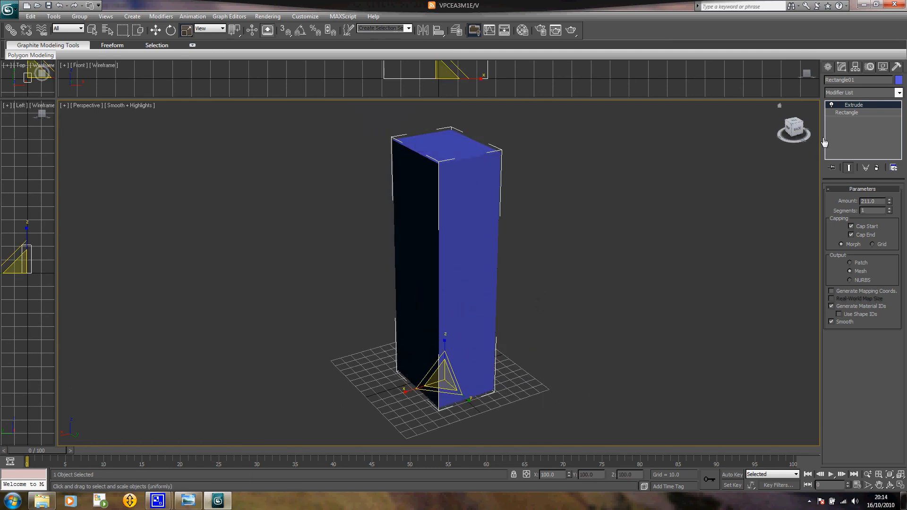
# Step: Add a Bend modifier to the column and widen its base rectangle to about 78
pyautogui.click(899, 93)
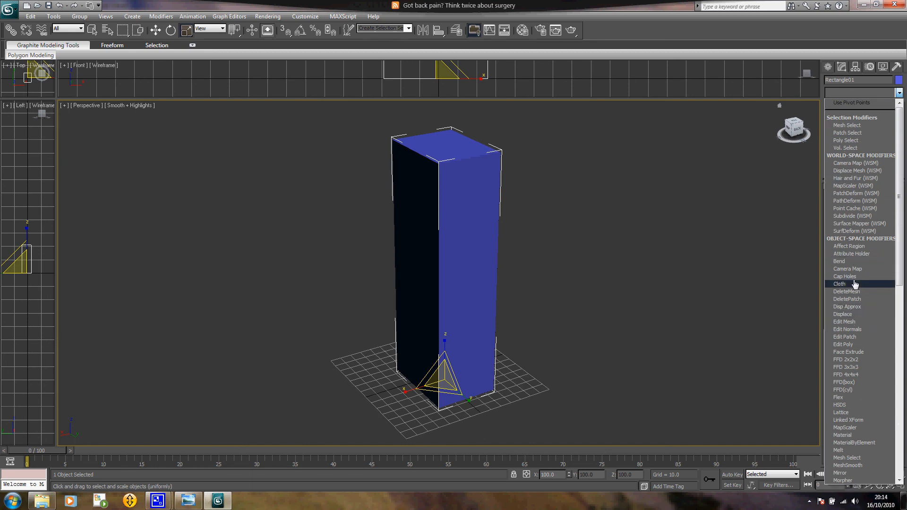
pyautogui.click(857, 261)
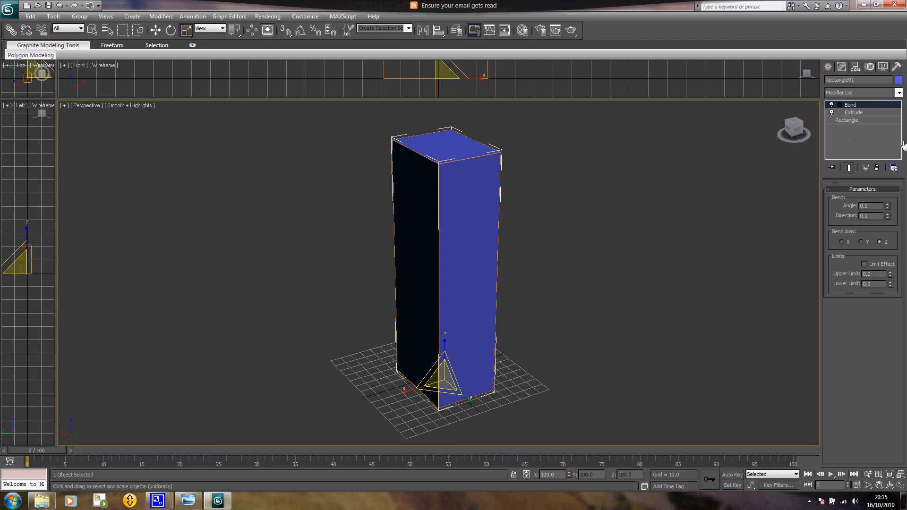
pyautogui.click(844, 120)
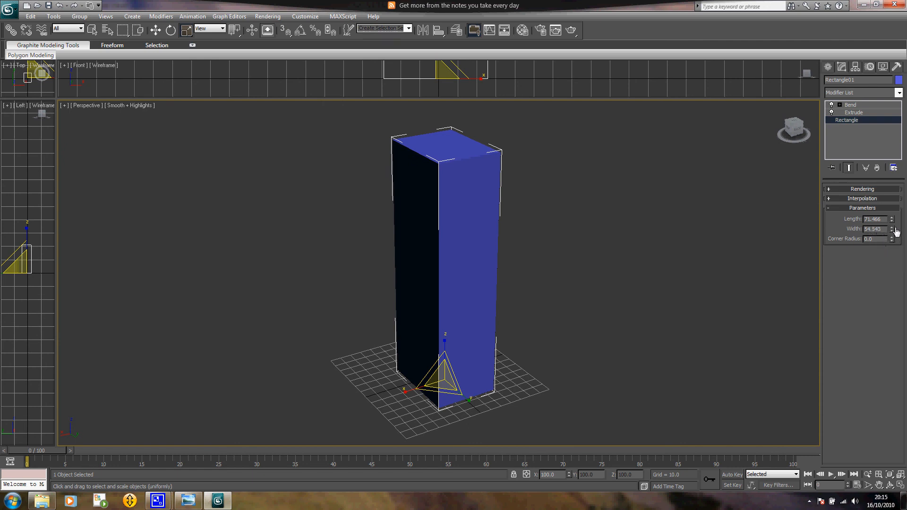
pyautogui.moveTo(894, 231); pyautogui.dragTo(609, 217)
# Step: Set the Bend modifier's angle to 68 about the Z axis and inspect the shape from several sides
pyautogui.click(835, 106)
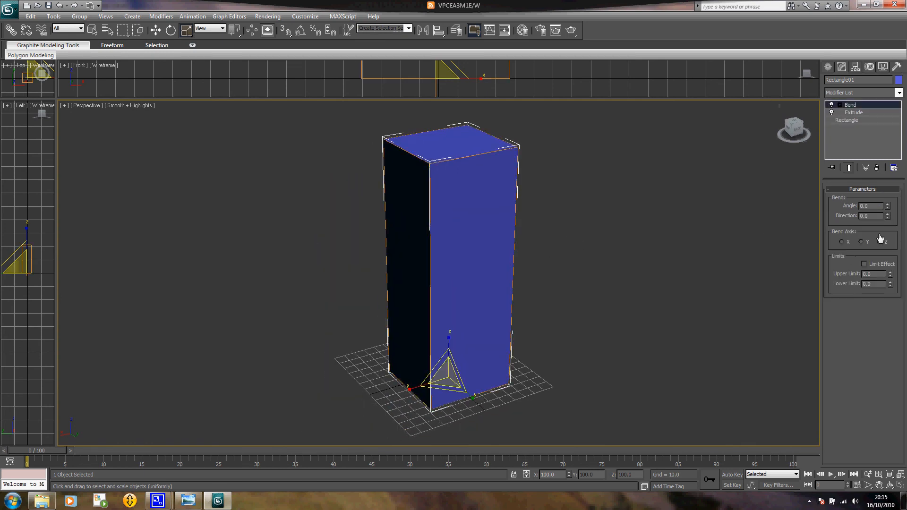
pyautogui.moveTo(888, 207); pyautogui.dragTo(884, 149)
pyautogui.keyDown('alt'); pyautogui.moveTo(457, 293); pyautogui.dragTo(440, 276, button='middle'); pyautogui.keyUp('alt')
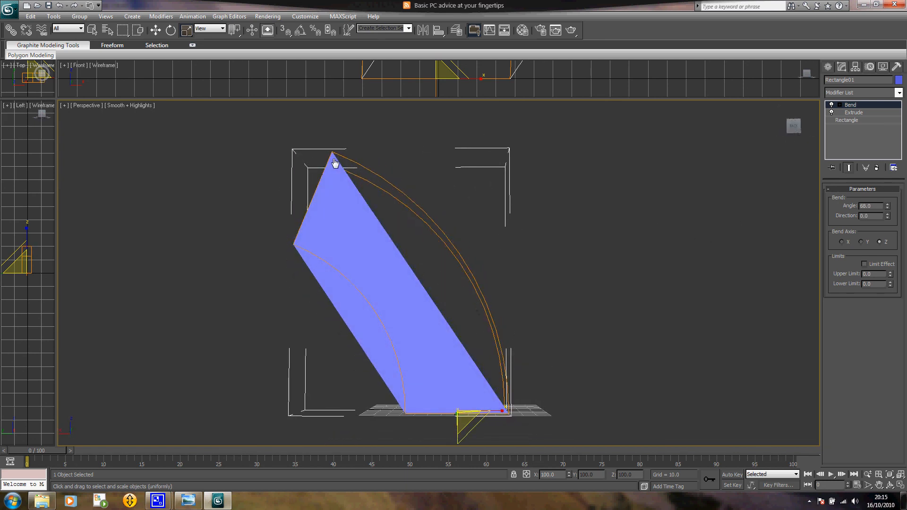
pyautogui.keyDown('alt'); pyautogui.moveTo(447, 307); pyautogui.dragTo(493, 325, button='middle'); pyautogui.keyUp('alt')
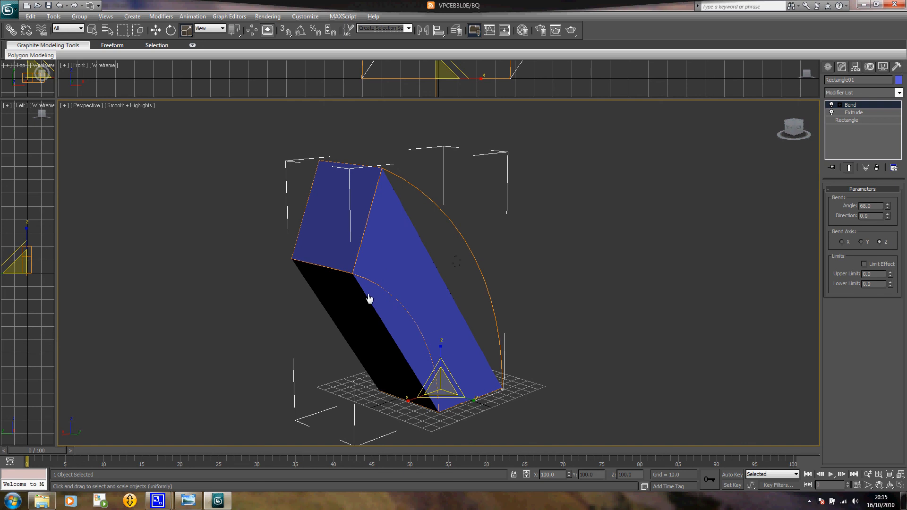
pyautogui.keyDown('alt'); pyautogui.moveTo(370, 299); pyautogui.dragTo(366, 357, button='middle'); pyautogui.keyUp('alt')
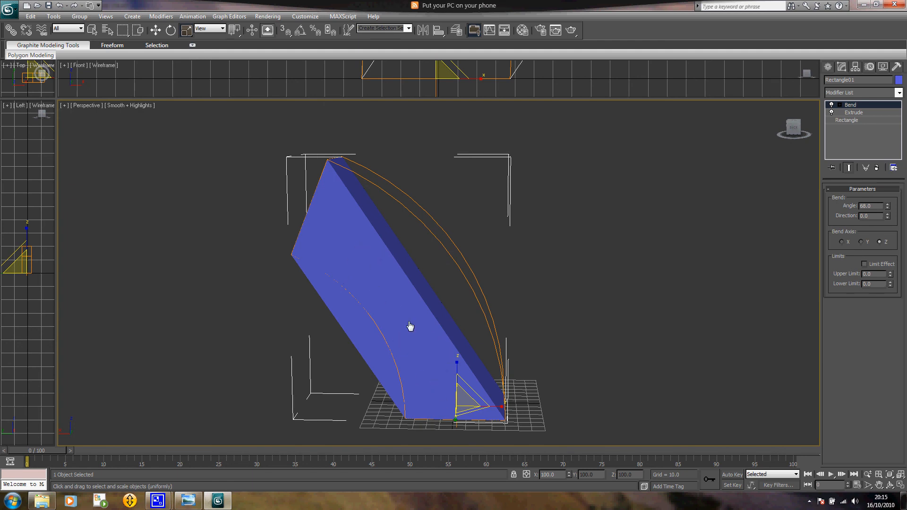
# Step: Show the Perspective viewport in wireframe and raise the Extrude modifier's segments to about 18
pyautogui.press('F3')
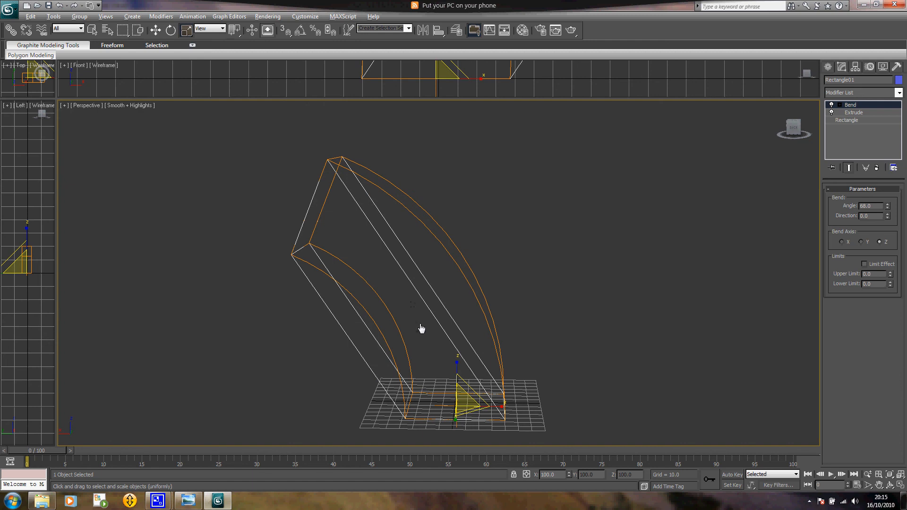
pyautogui.moveTo(421, 329)
pyautogui.keyDown('alt'); pyautogui.mouseDown(button='middle')
pyautogui.moveTo(384, 342)
pyautogui.moveTo(381, 333)
pyautogui.moveTo(476, 320)
pyautogui.moveTo(430, 328)
pyautogui.mouseUp(button='middle'); pyautogui.keyUp('alt')
pyautogui.click(853, 113)
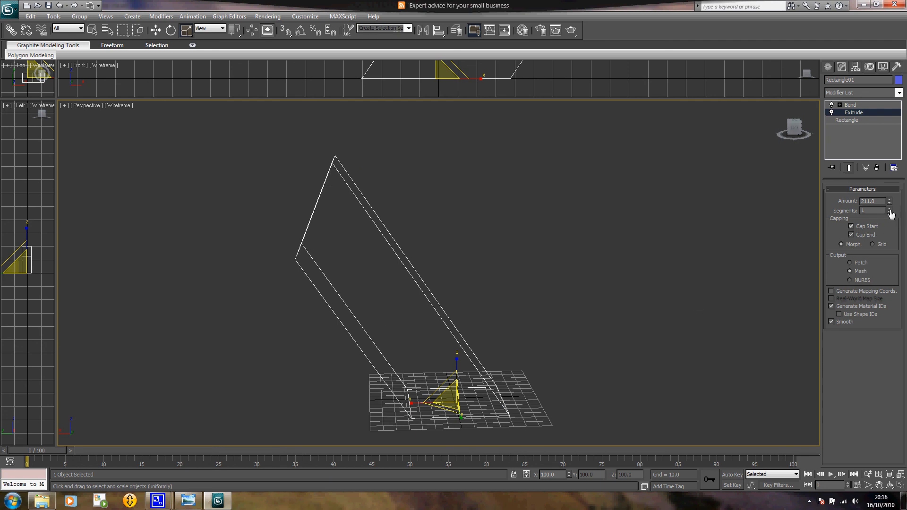
pyautogui.moveTo(889, 211); pyautogui.dragTo(901, 198)
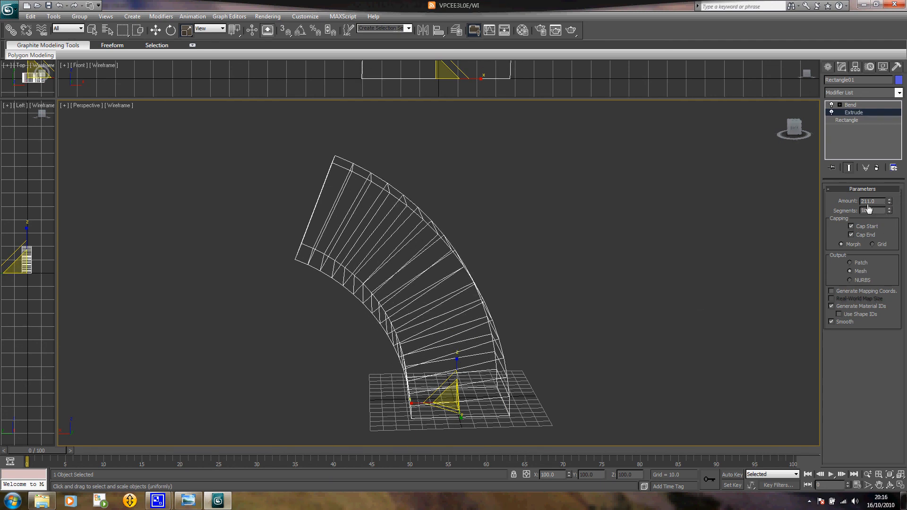
pyautogui.keyDown('alt'); pyautogui.moveTo(657, 251); pyautogui.dragTo(474, 301, button='middle'); pyautogui.keyUp('alt')
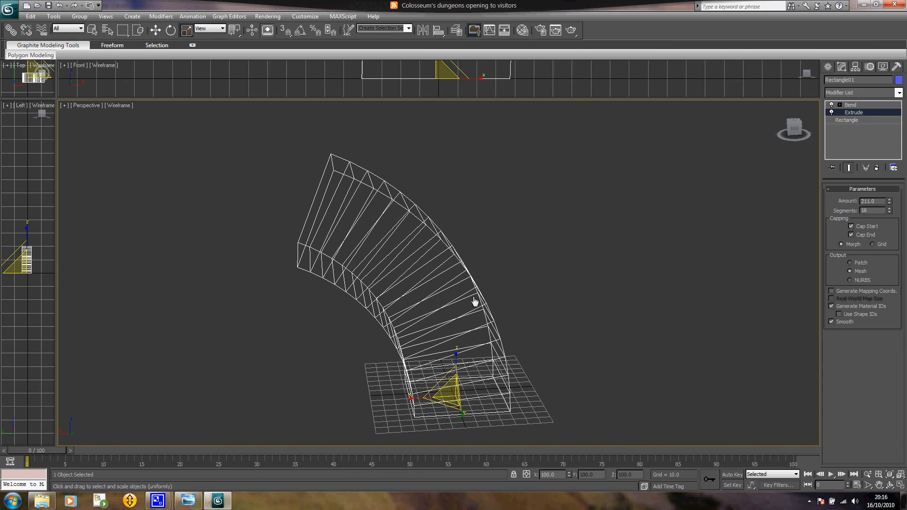
# Step: Add a Twist modifier above the Bend with an angle of 189 about the Z axis
pyautogui.click(852, 105)
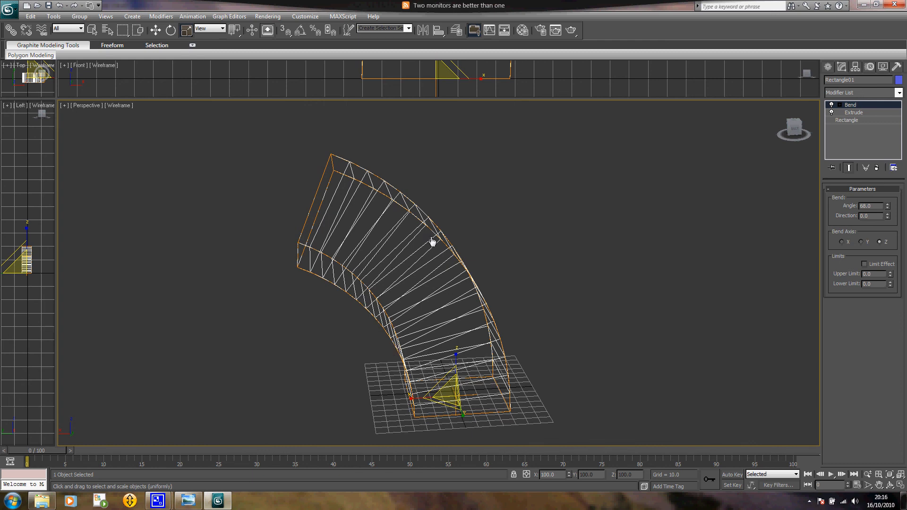
pyautogui.keyDown('alt'); pyautogui.moveTo(432, 242); pyautogui.dragTo(455, 300, button='middle'); pyautogui.keyUp('alt')
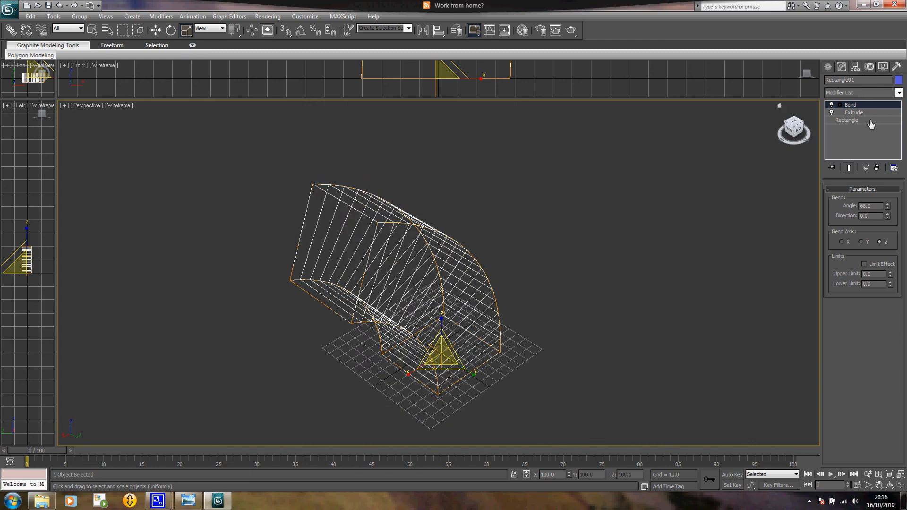
pyautogui.click(899, 94)
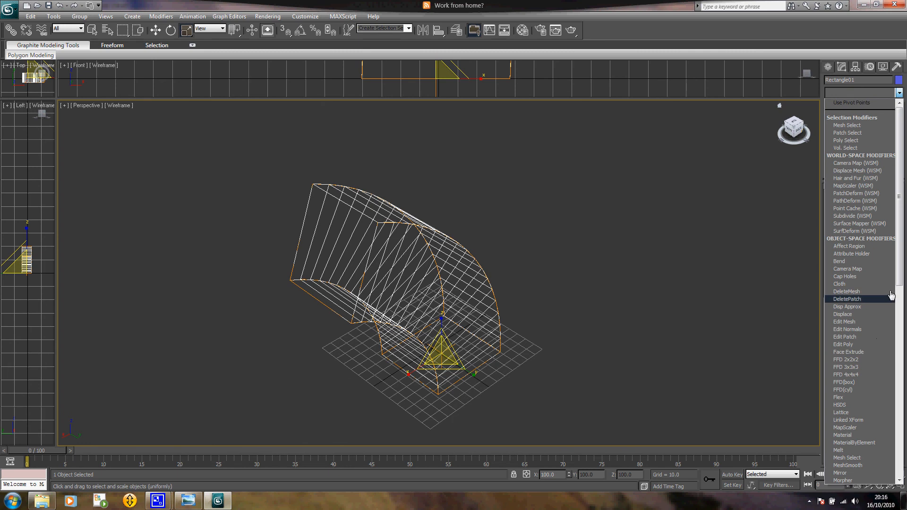
pyautogui.moveTo(903, 273); pyautogui.dragTo(901, 448)
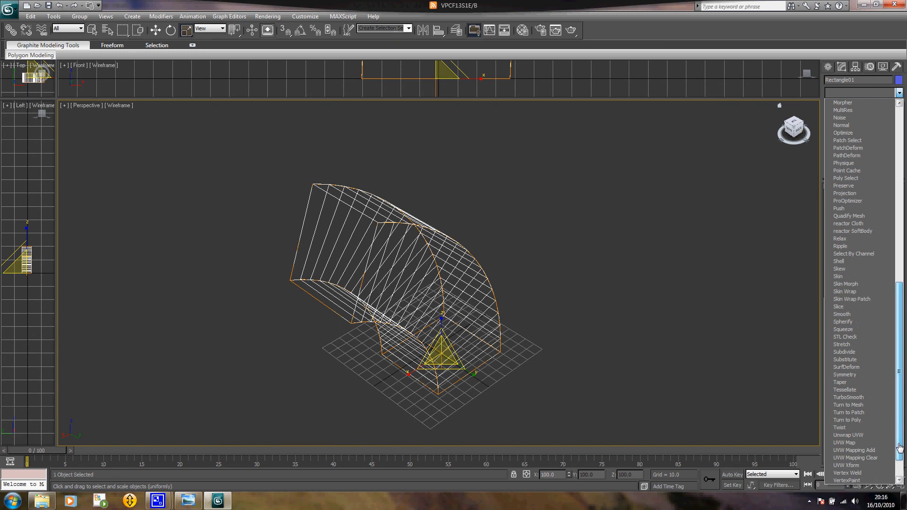
pyautogui.click(856, 428)
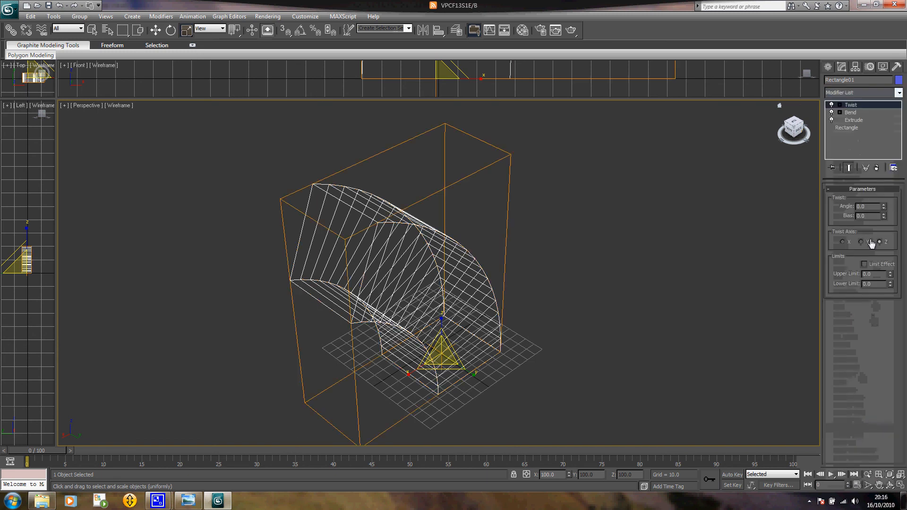
pyautogui.moveTo(885, 209); pyautogui.dragTo(871, 30)
pyautogui.keyDown('alt'); pyautogui.moveTo(386, 280); pyautogui.dragTo(485, 250, button='middle'); pyautogui.keyUp('alt')
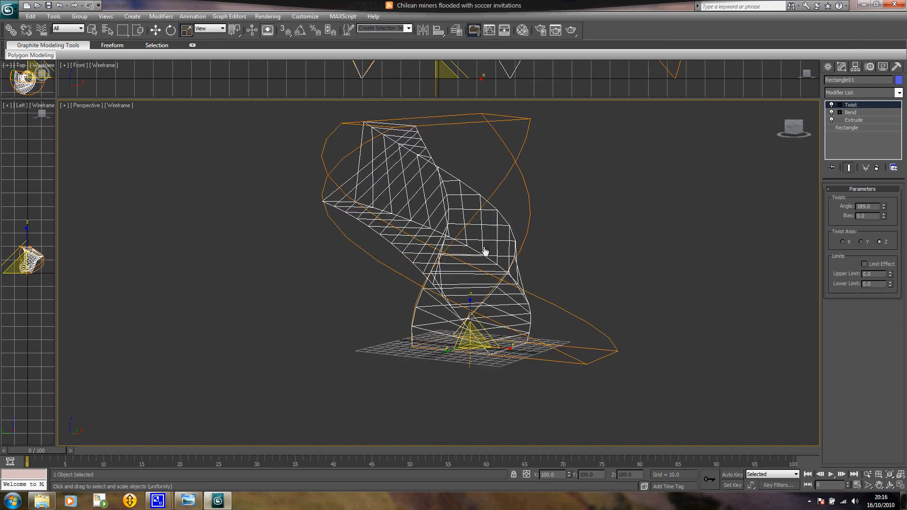
# Step: Toggle the Perspective viewport between wireframe and shaded display, leaving it on Smooth + Highlights
pyautogui.press('F3')
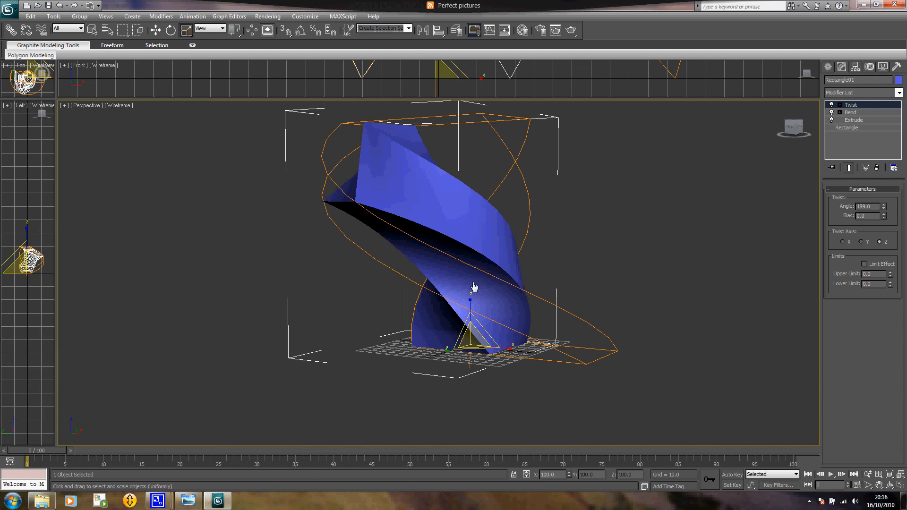
pyautogui.moveTo(474, 286)
pyautogui.keyDown('alt'); pyautogui.mouseDown(button='middle')
pyautogui.moveTo(432, 300)
pyautogui.moveTo(411, 290)
pyautogui.moveTo(437, 274)
pyautogui.moveTo(488, 289)
pyautogui.mouseUp(button='middle'); pyautogui.keyUp('alt')
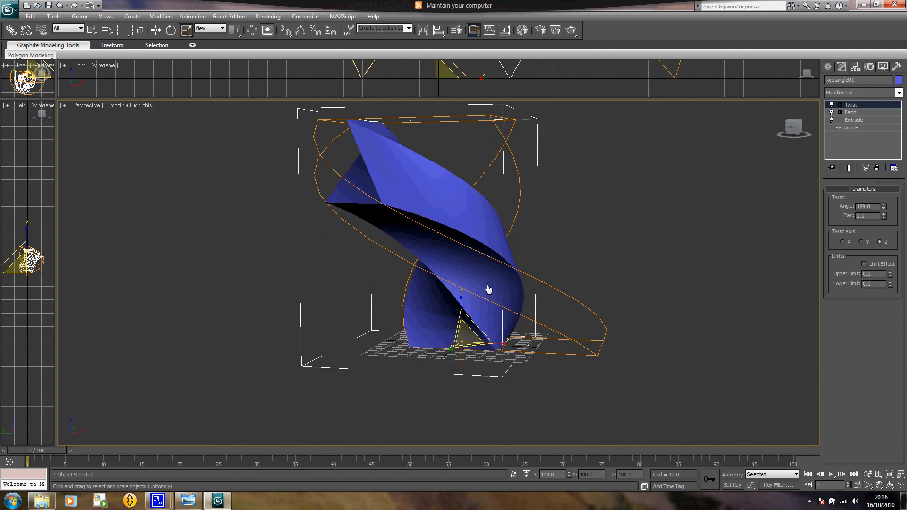
pyautogui.press('F3')
pyautogui.press('F3')
pyautogui.press('F3')
pyautogui.press('F3')
pyautogui.press('F3')
pyautogui.press('F3')
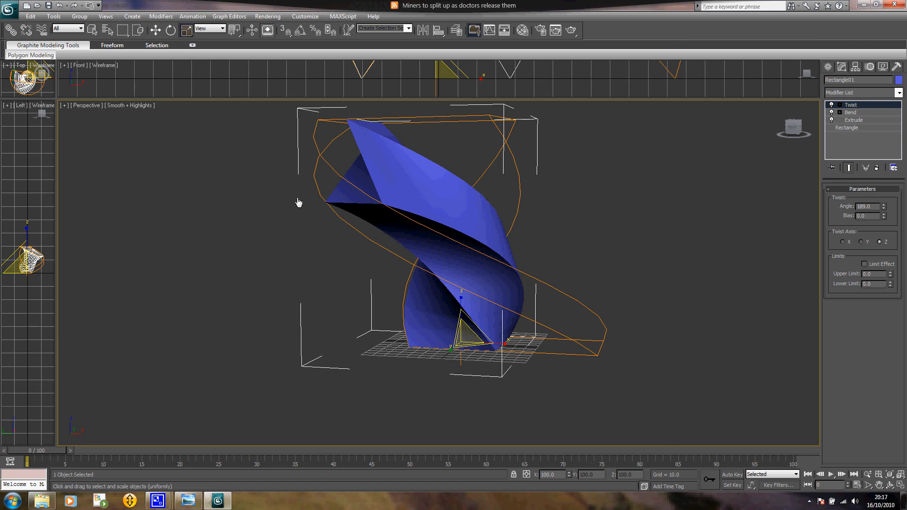
# Step: Turn on Edged Faces in the Perspective viewport and switch its shading to Flat
pyautogui.click(117, 106)
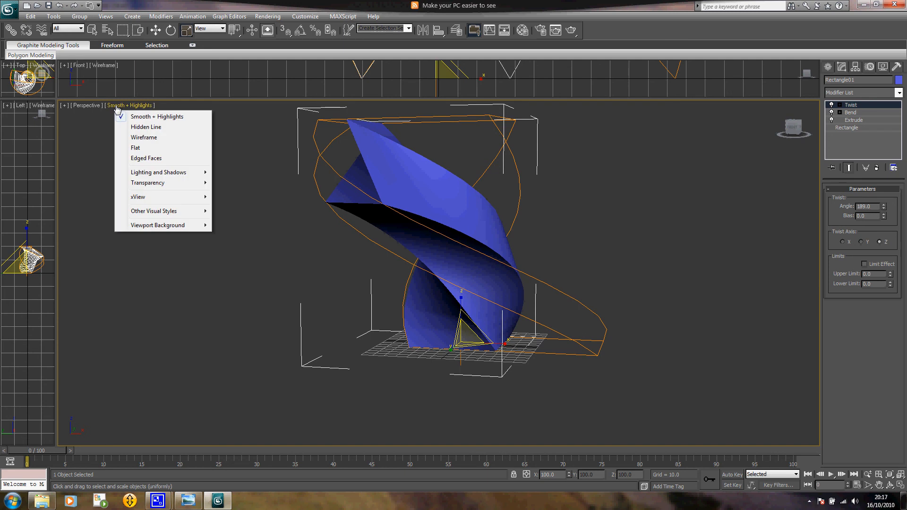
pyautogui.click(148, 159)
pyautogui.click(157, 110)
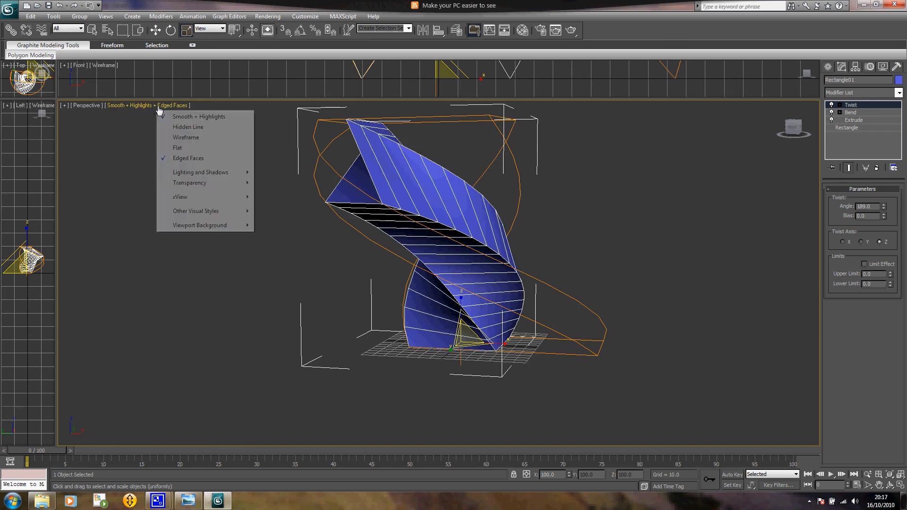
pyautogui.click(180, 148)
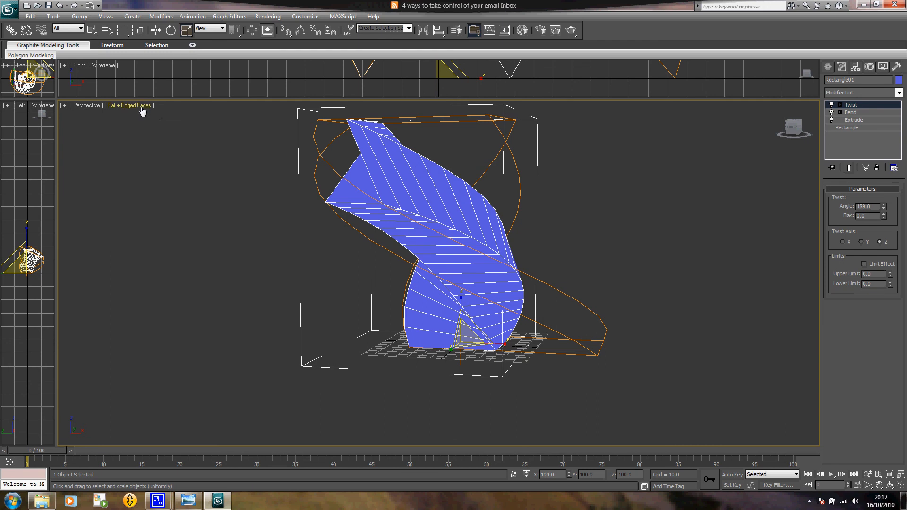
# Step: Restore Smooth + Highlights shading in the Perspective viewport and turn off Edged Faces
pyautogui.click(142, 107)
pyautogui.click(161, 148)
pyautogui.moveTo(465, 261); pyautogui.dragTo(458, 291, button='middle')
pyautogui.press('F3')
pyautogui.press('F3')
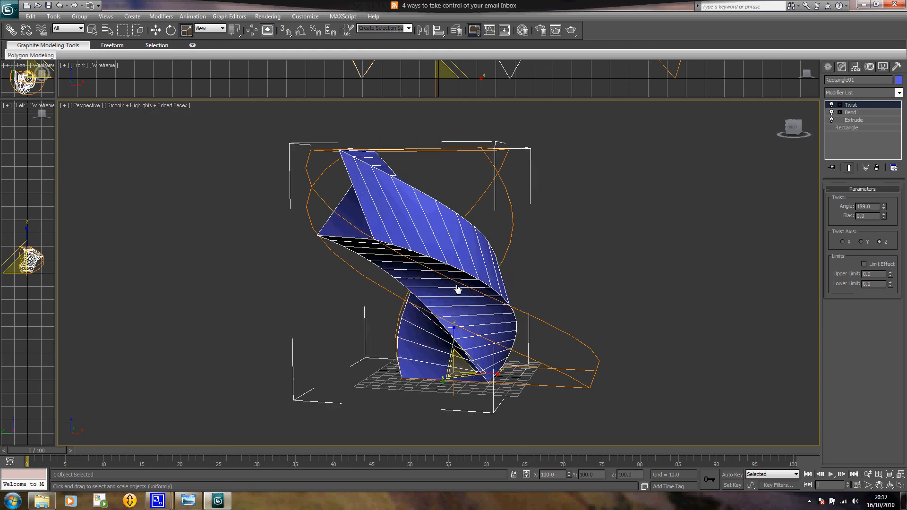
pyautogui.press('F4')
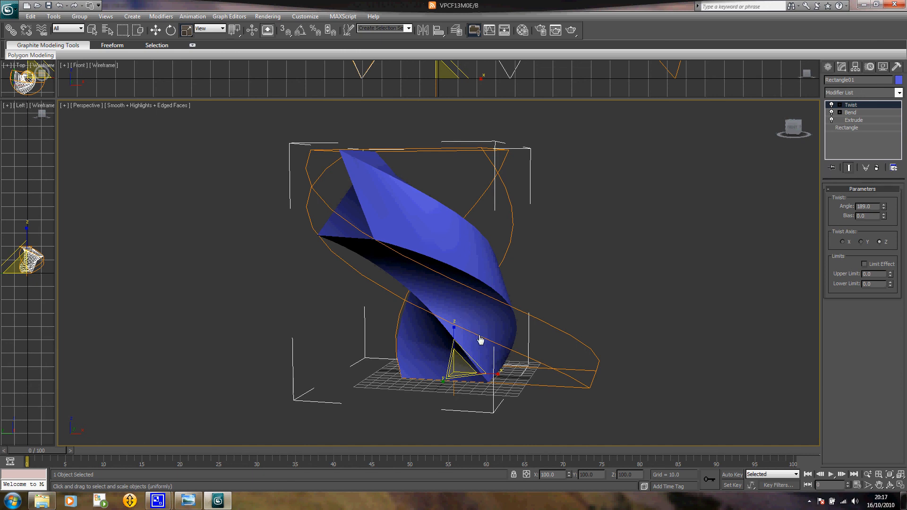
pyautogui.keyDown('alt'); pyautogui.moveTo(481, 340); pyautogui.dragTo(624, 320, button='middle'); pyautogui.keyUp('alt')
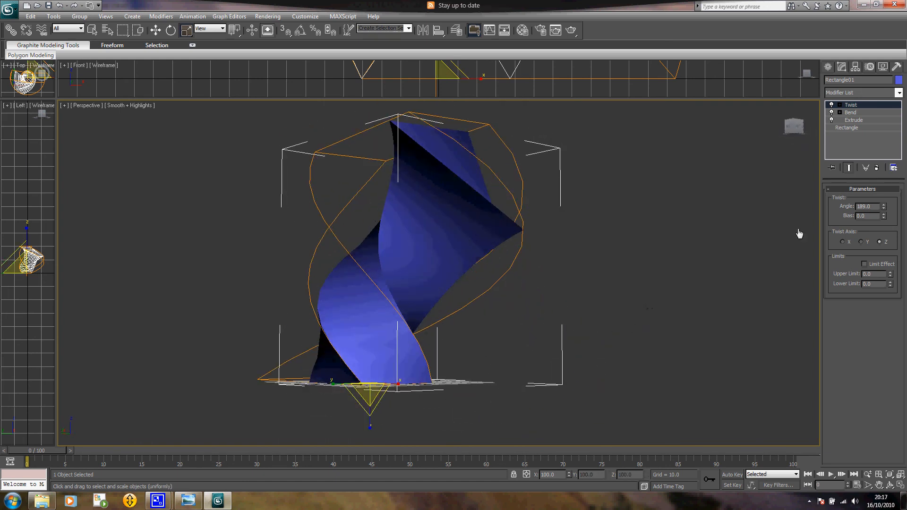
# Step: Reduce the base rectangle to about 29 wide and 23.6 long beneath the stacked modifiers
pyautogui.click(847, 128)
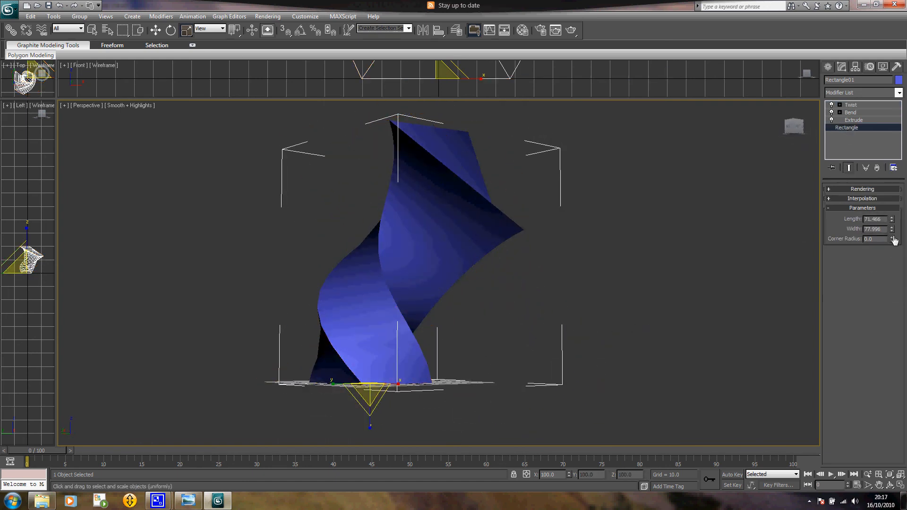
pyautogui.moveTo(891, 230); pyautogui.dragTo(901, 265)
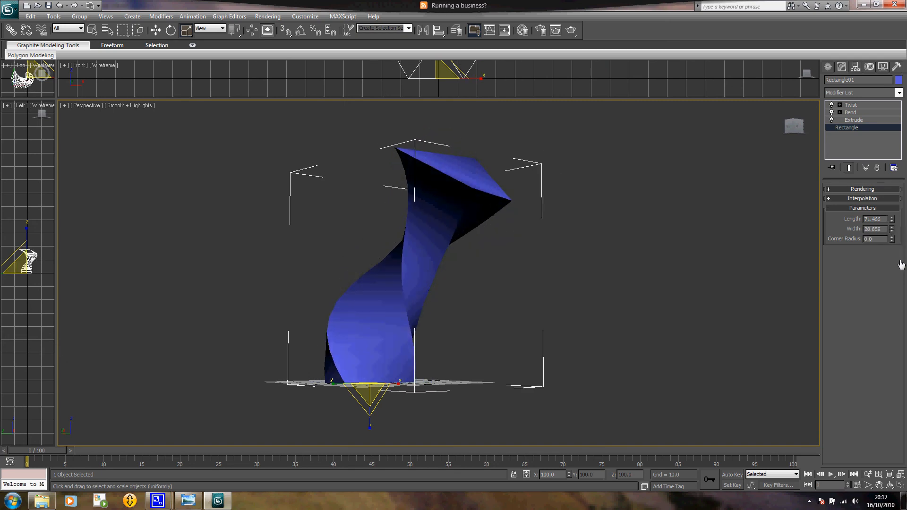
pyautogui.moveTo(896, 225); pyautogui.dragTo(902, 255)
pyautogui.keyDown('alt'); pyautogui.moveTo(367, 341); pyautogui.dragTo(403, 307, button='middle'); pyautogui.keyUp('alt')
pyautogui.scroll(5, 409, 315)
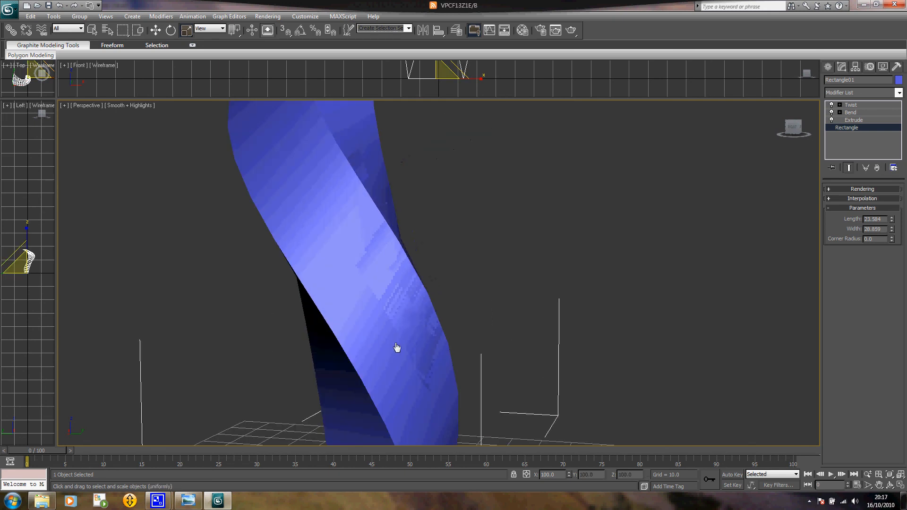
# Step: Turn on Edged Faces in the Perspective viewport and round the base rectangle's corners to a radius of about 2.94
pyautogui.moveTo(397, 348); pyautogui.dragTo(474, 259, button='middle')
pyautogui.press('F4')
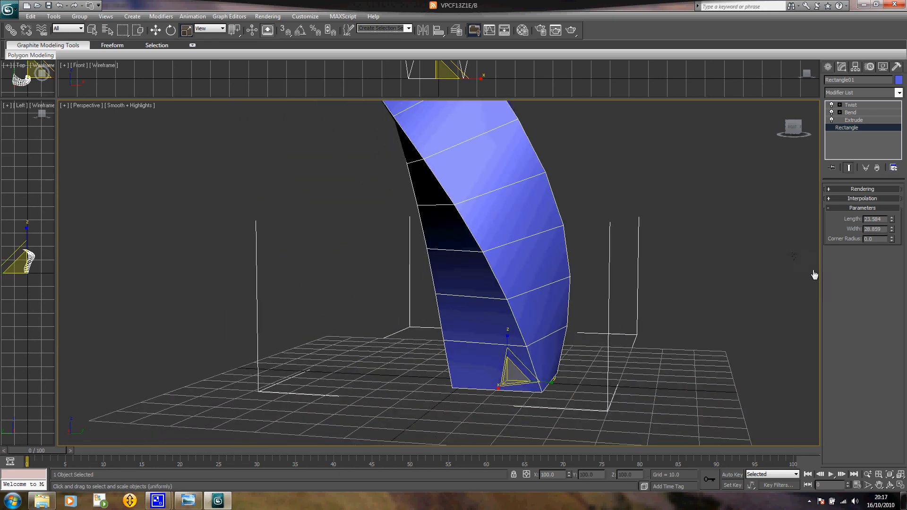
pyautogui.moveTo(888, 240); pyautogui.dragTo(892, 101)
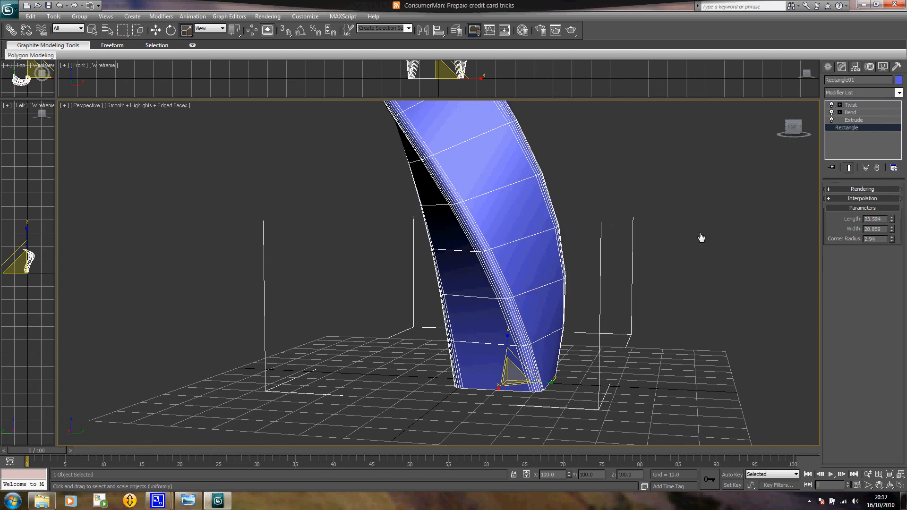
# Step: Inspect the rounded corners of the twisted shape in wireframe and return the Perspective viewport to shaded display
pyautogui.keyDown('alt'); pyautogui.moveTo(484, 377); pyautogui.dragTo(445, 392, button='middle'); pyautogui.keyUp('alt')
pyautogui.press('F3')
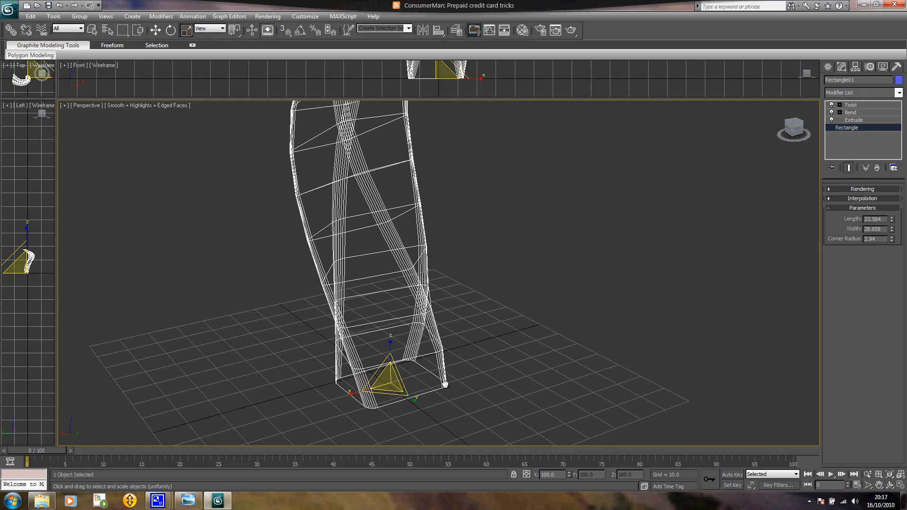
pyautogui.press('F3')
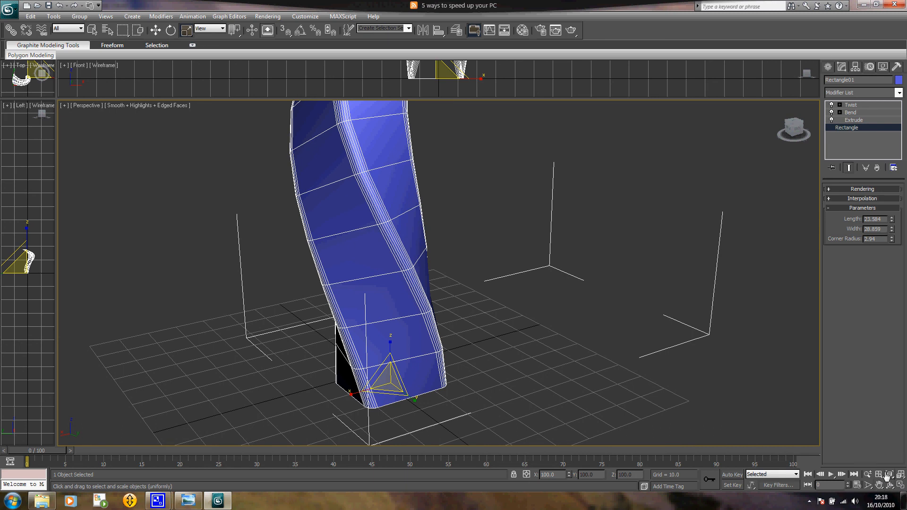
# Step: Toggle wireframe and Edged Faces on the full bent shape, leaving the Perspective viewport on Smooth + Highlights without edges
pyautogui.click(868, 475)
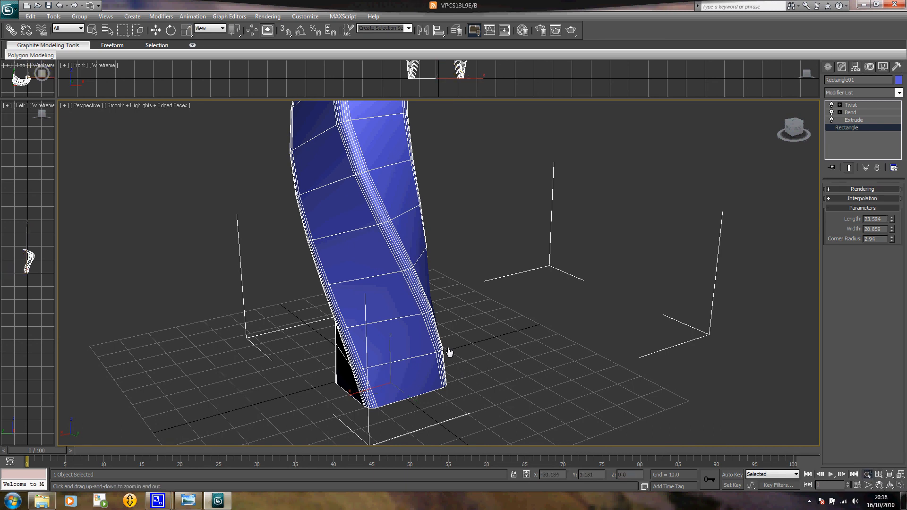
pyautogui.moveTo(448, 354)
pyautogui.mouseDown()
pyautogui.moveTo(434, 343)
pyautogui.moveTo(433, 367)
pyautogui.moveTo(449, 330)
pyautogui.moveTo(454, 358)
pyautogui.mouseUp()
pyautogui.press('F3')
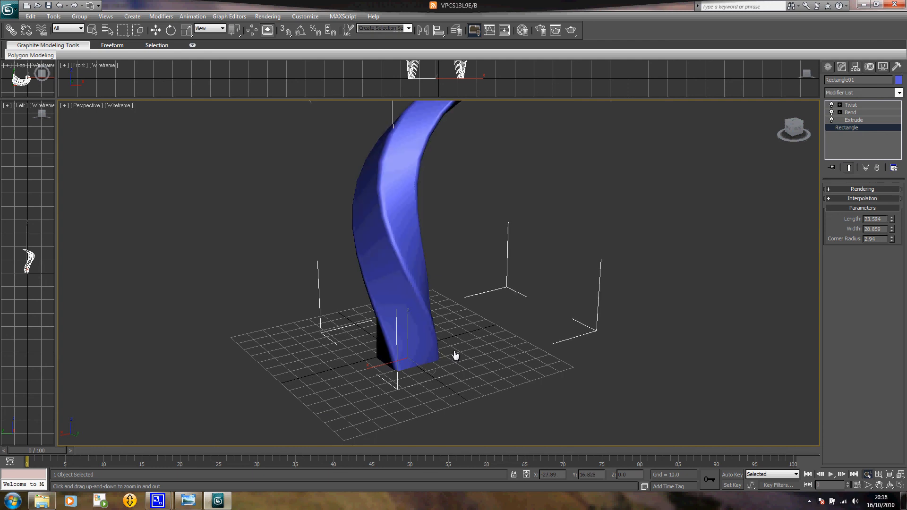
pyautogui.press('F3')
pyautogui.press('F3')
pyautogui.press('F4')
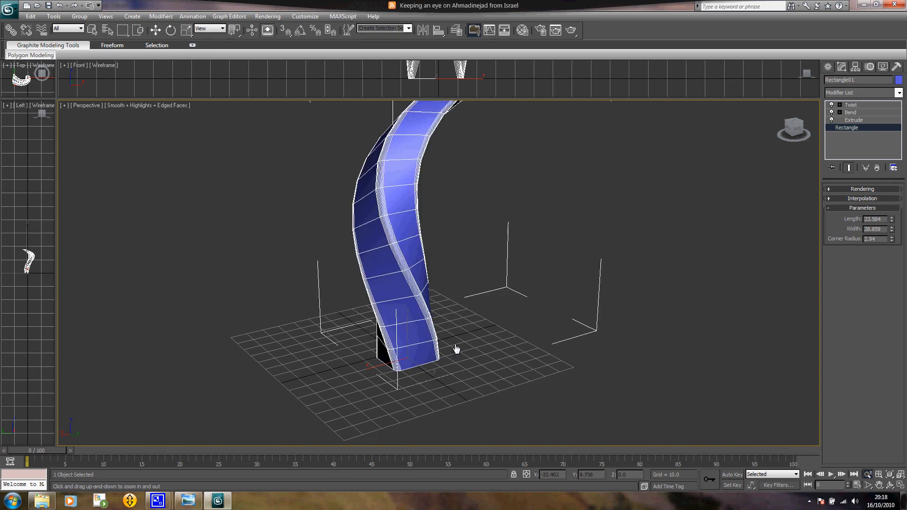
pyautogui.press('F4')
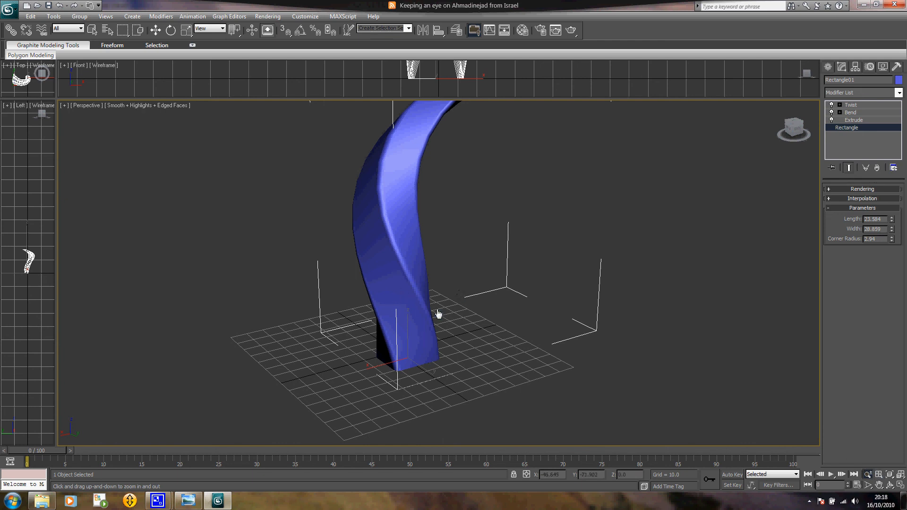
pyautogui.keyDown('alt'); pyautogui.moveTo(439, 314); pyautogui.dragTo(605, 352, button='middle'); pyautogui.keyUp('alt')
pyautogui.keyDown('alt'); pyautogui.moveTo(439, 257); pyautogui.dragTo(381, 248, button='middle'); pyautogui.keyUp('alt')
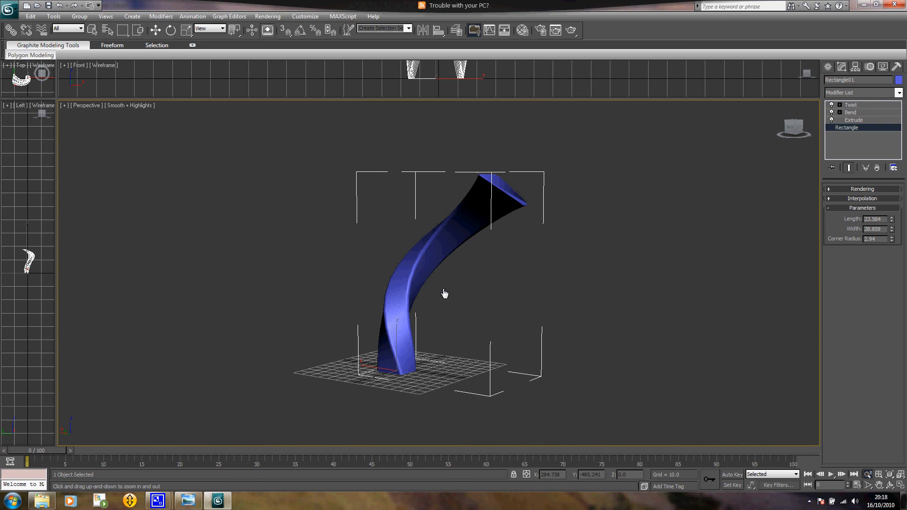
# Step: Switch to Windows Photo Viewer to look at the british-sa80-riflelarge reference photo
pyautogui.hotkey('alt', 'Tab')
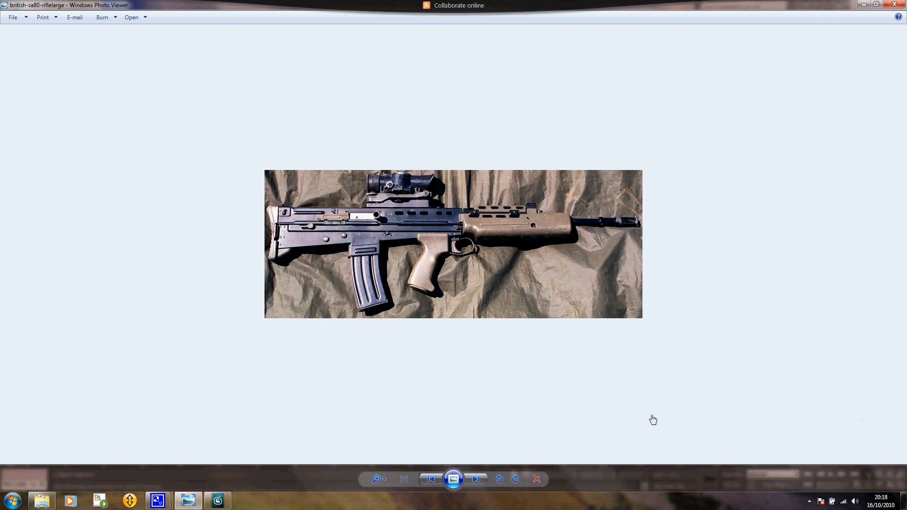
pyautogui.moveTo(167, 498)
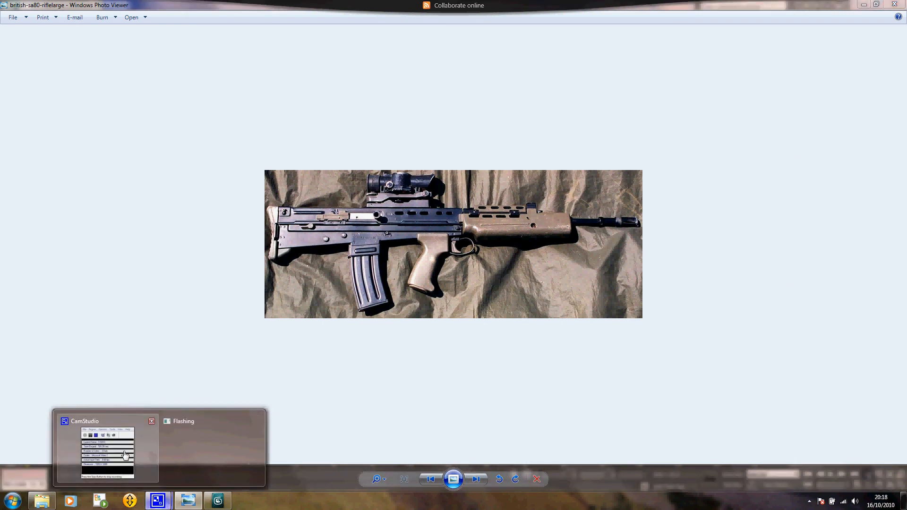